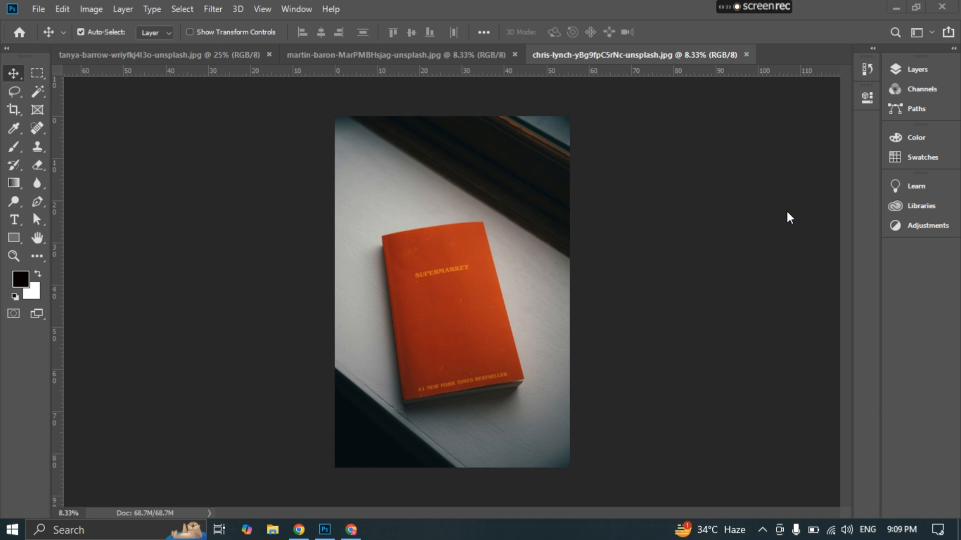
- Look through the three open photos and return to the birdhouse photo
click(109, 54)
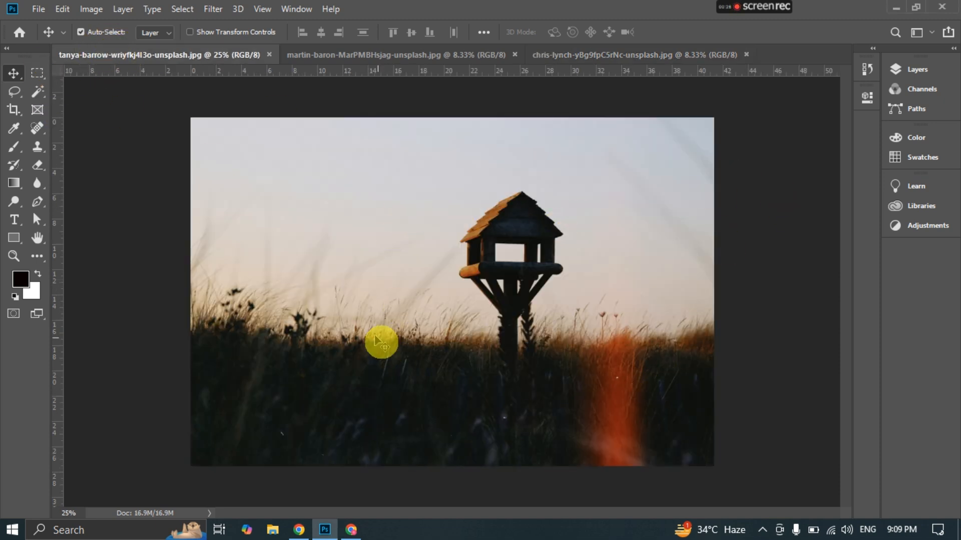
click(340, 54)
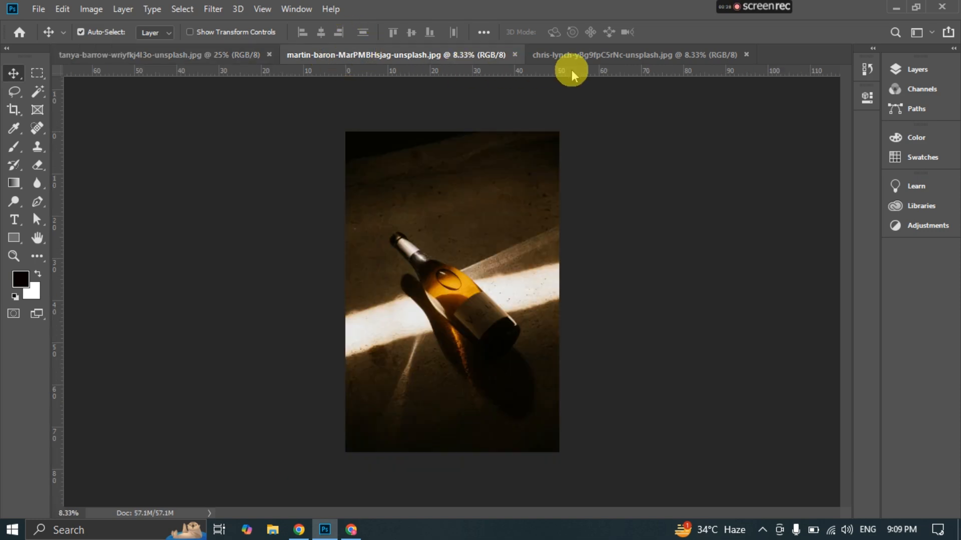
click(639, 57)
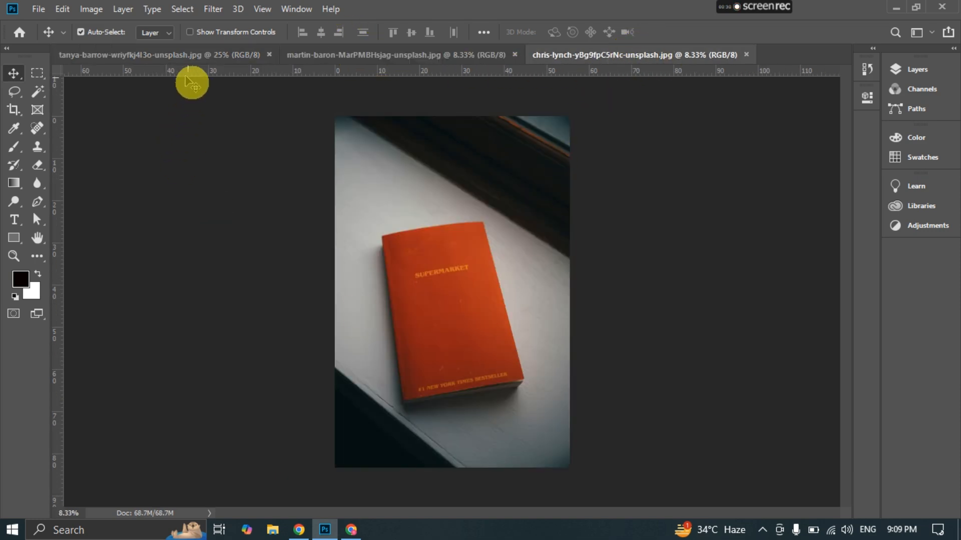
click(176, 54)
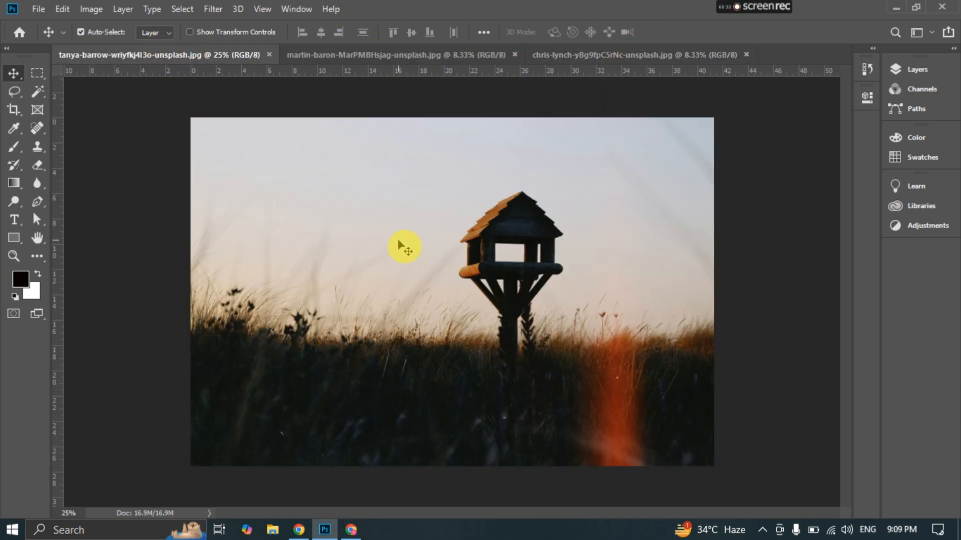
- Crop the birdhouse photo to a 5 : 7 ratio after previewing the 1 : 1 (Square) ratio
click(14, 111)
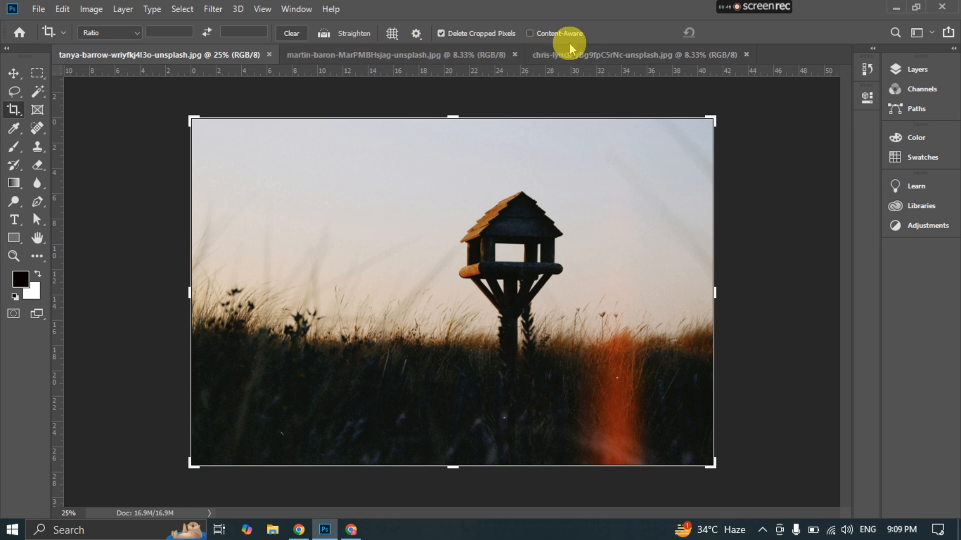
click(125, 31)
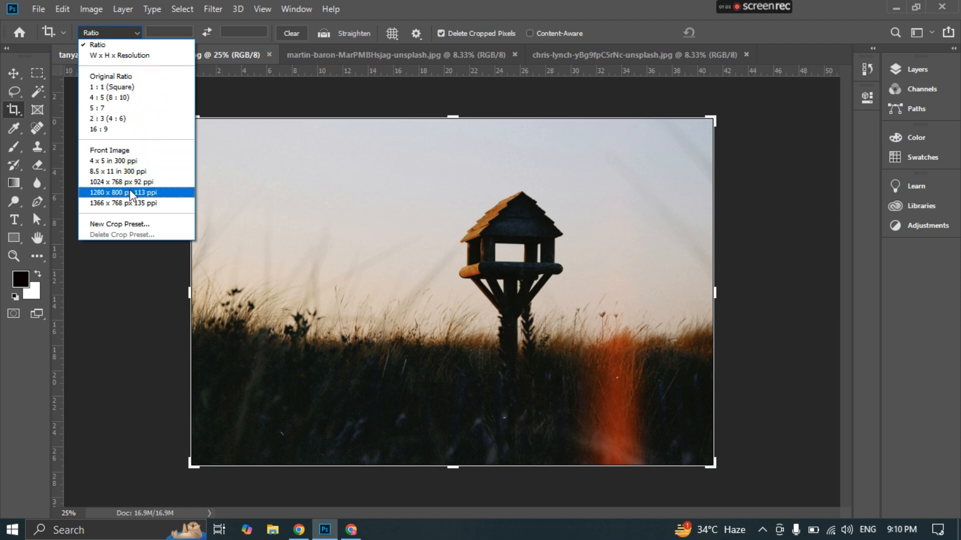
click(131, 89)
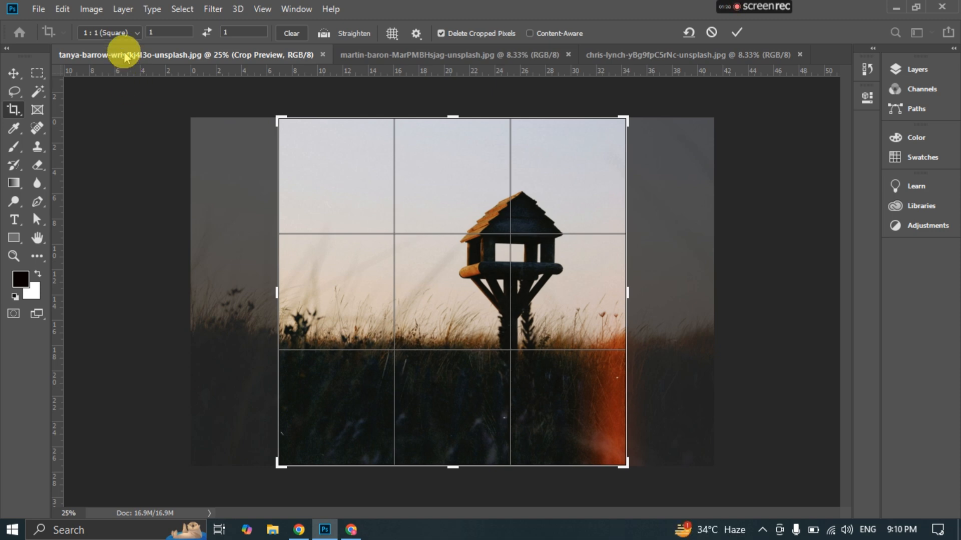
click(122, 33)
click(117, 109)
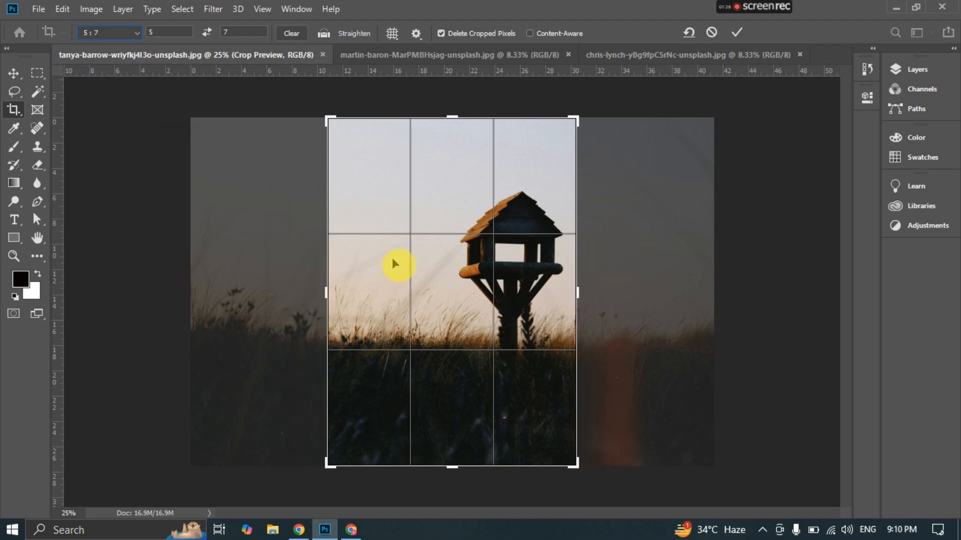
drag(400, 261, 433, 289)
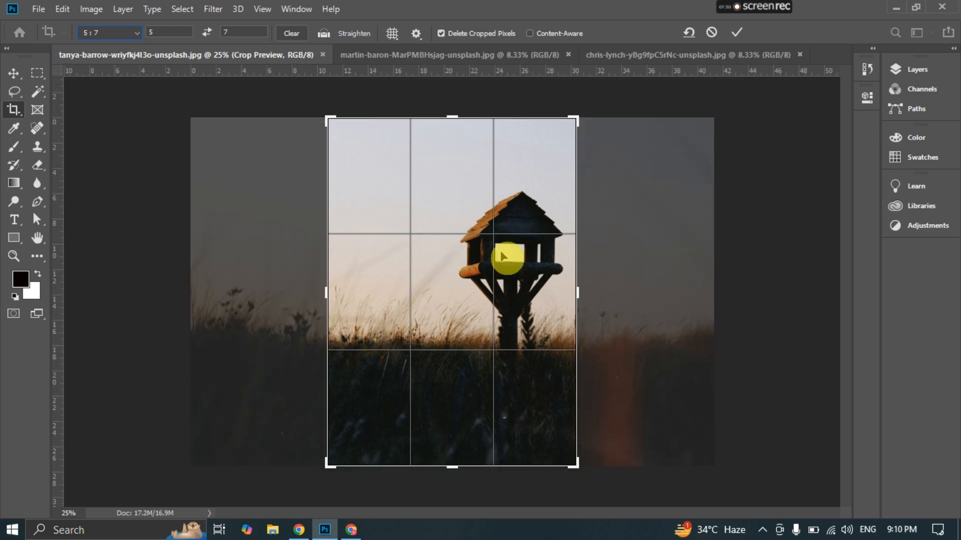
click(735, 32)
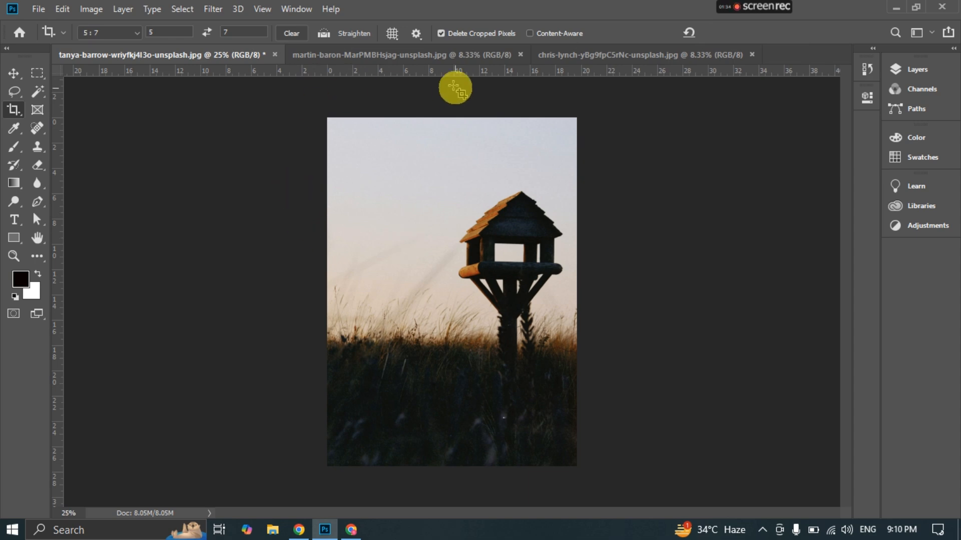
- Undo the 5 : 7 crop and clear the crop ratio, with Delete Cropped Pixels turned off
click(441, 33)
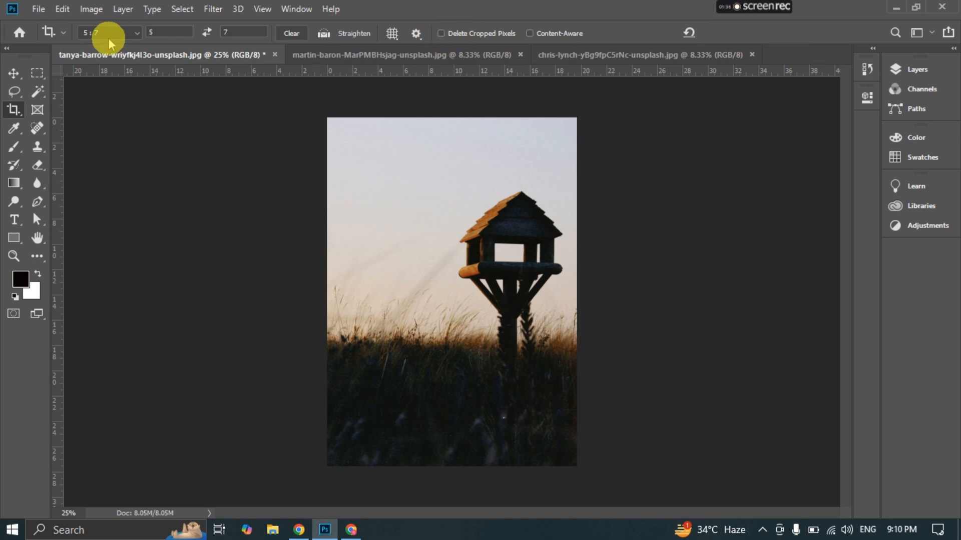
click(323, 34)
key(ctrl+z)
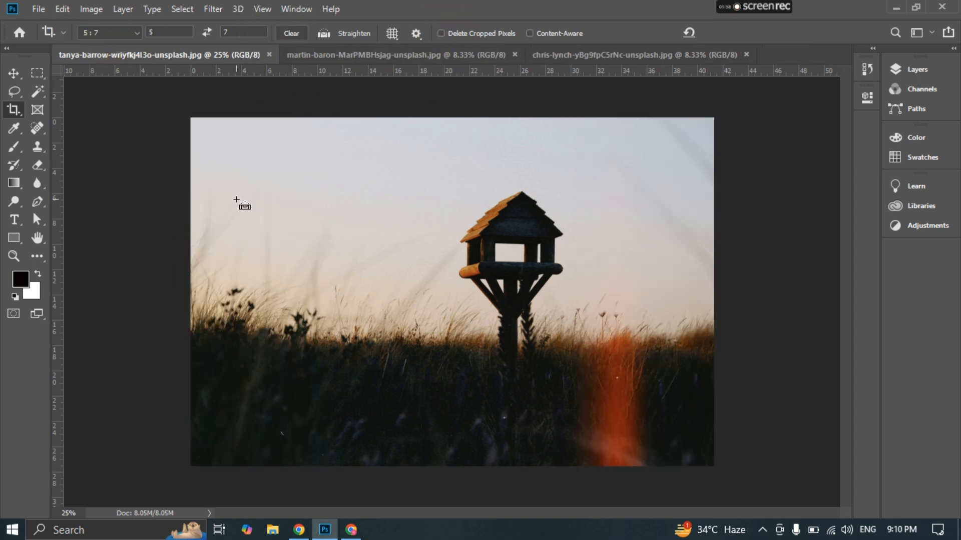
click(292, 33)
click(292, 32)
click(325, 35)
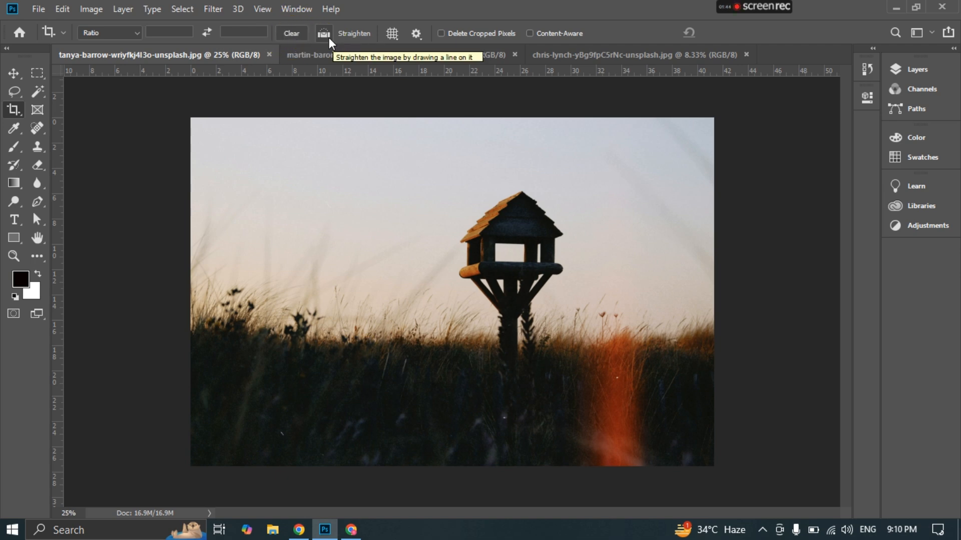
- Crop the photo closely around the birdhouse, about 9 in wide, without deleting the cropped pixels
click(392, 33)
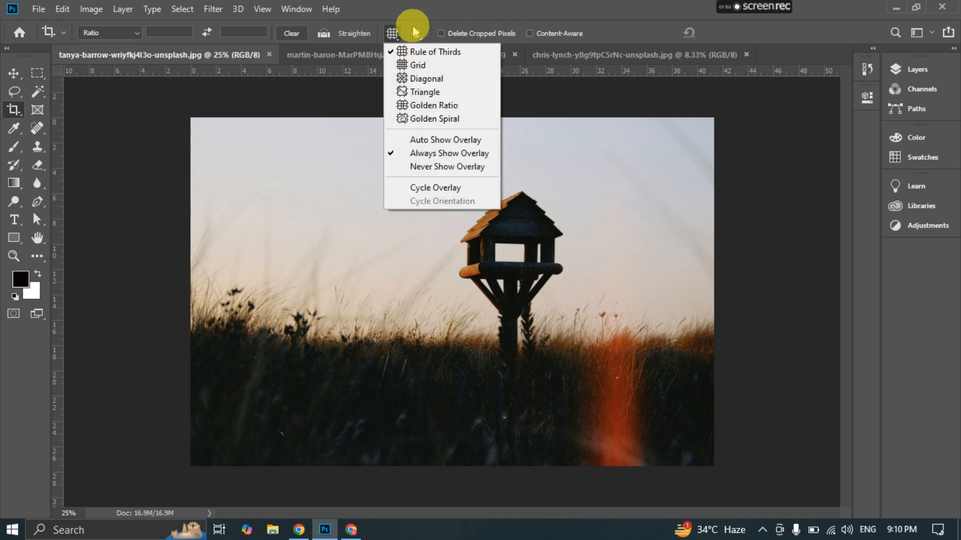
click(392, 34)
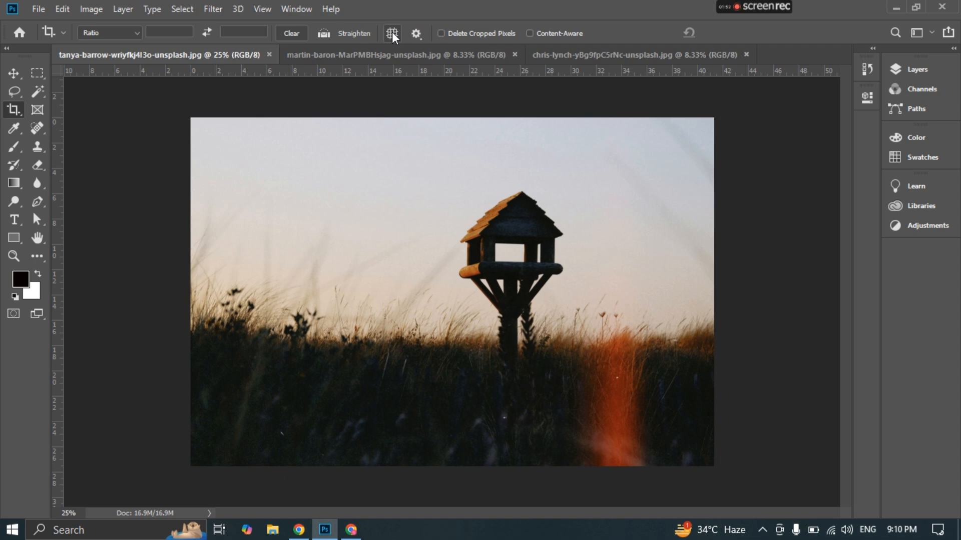
click(14, 110)
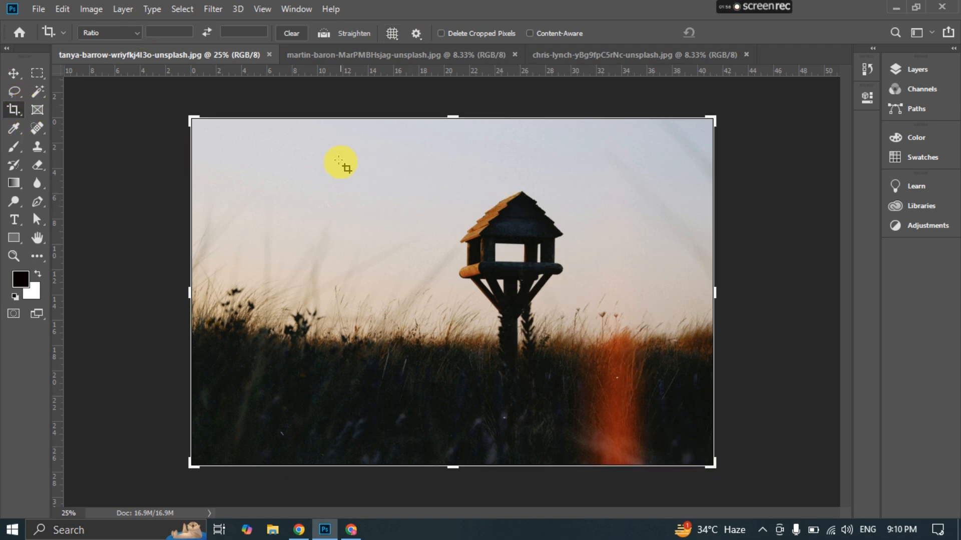
click(194, 121)
drag(194, 121, 322, 136)
click(603, 301)
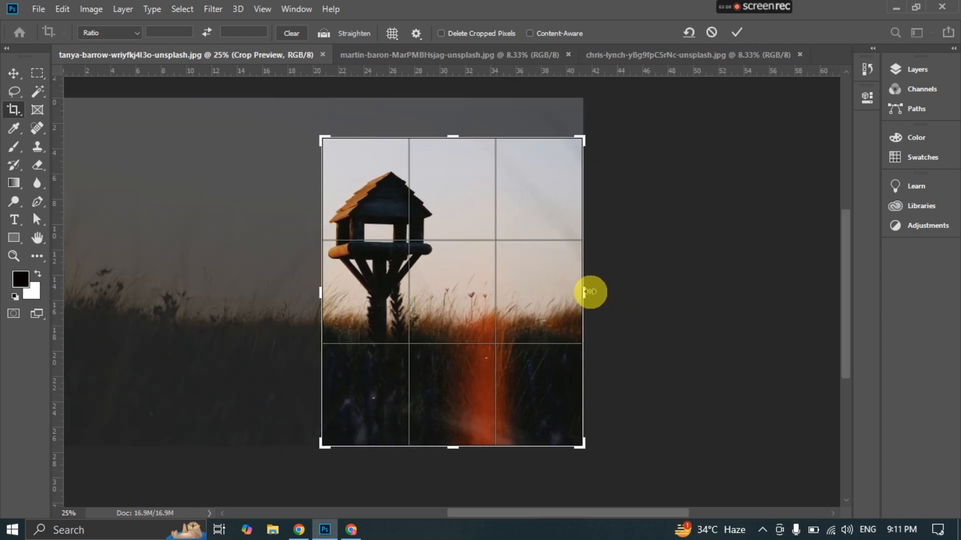
drag(585, 292, 508, 266)
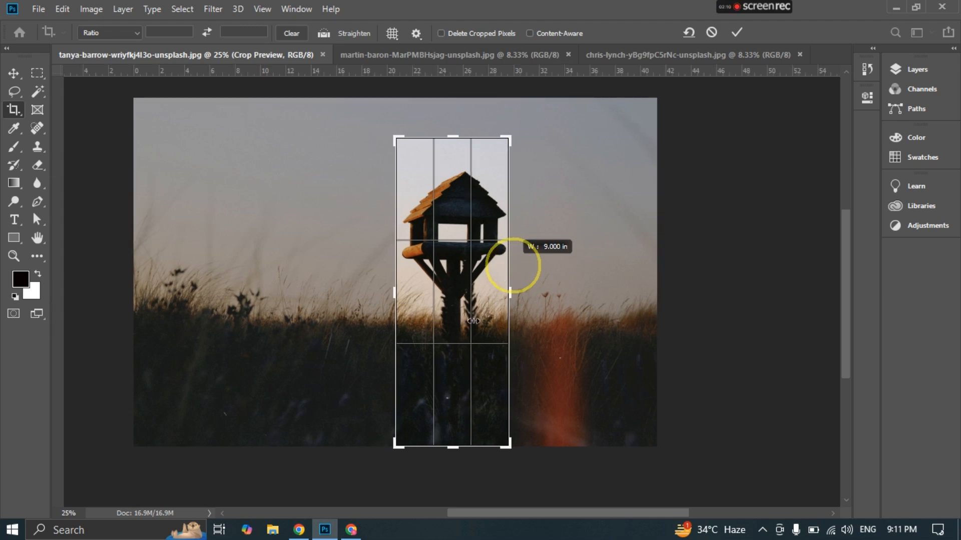
drag(452, 447, 453, 393)
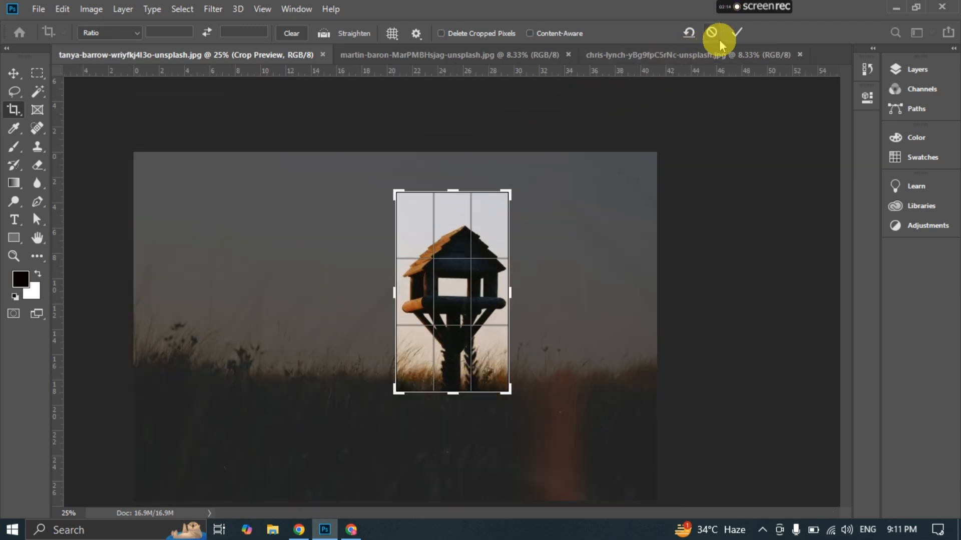
key(Return)
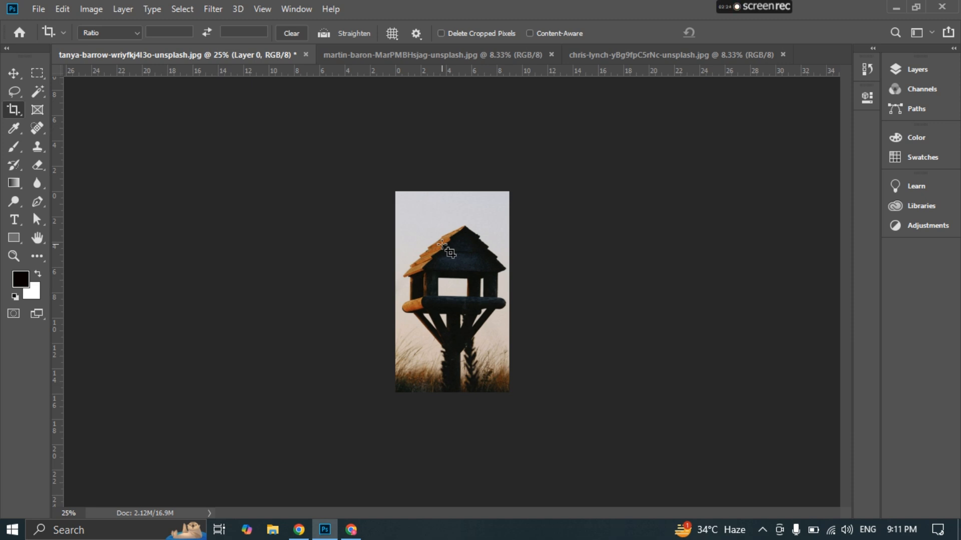
- Reopen the crop of the birdhouse image and widen its boundary to take in the hidden sky and grass beside the birdhouse
click(442, 244)
click(443, 244)
click(443, 244)
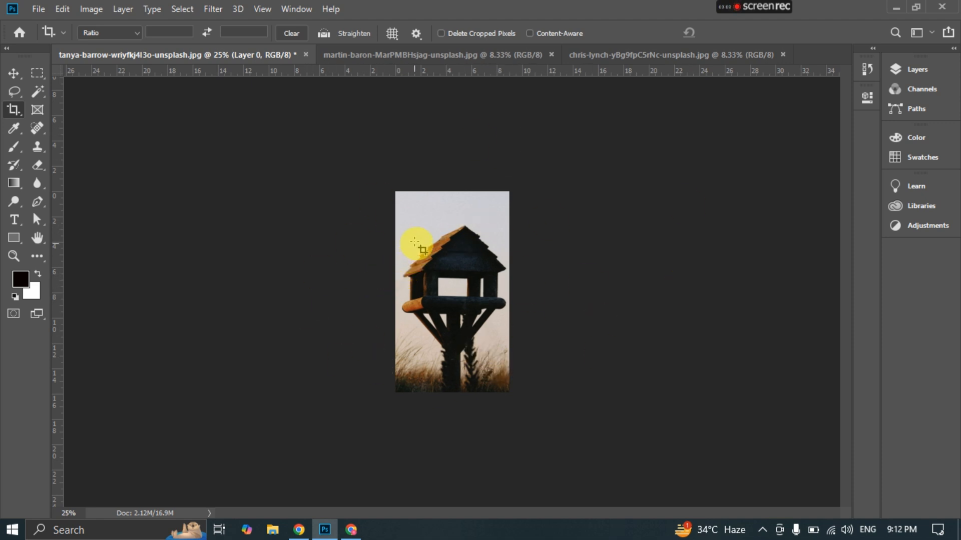
click(399, 202)
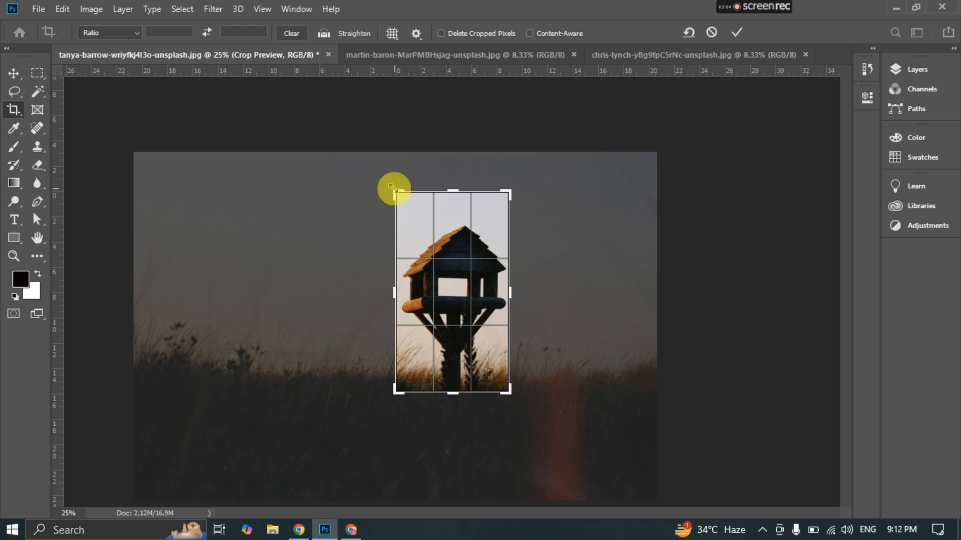
drag(396, 190, 265, 175)
key(ctrl+r)
- Keep the crop preset at Ratio, extend the boundary to nearly the whole original photo, and apply the crop
click(102, 33)
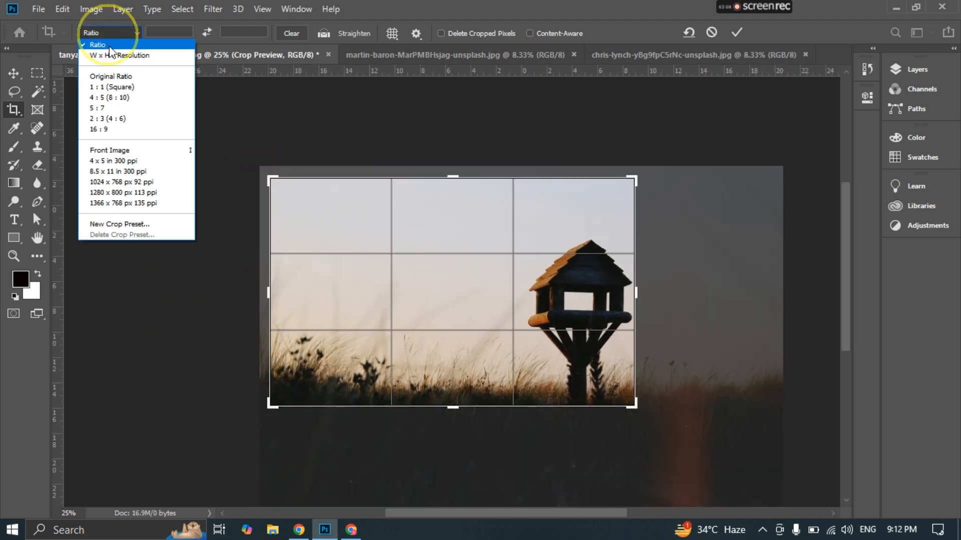
click(105, 52)
click(113, 37)
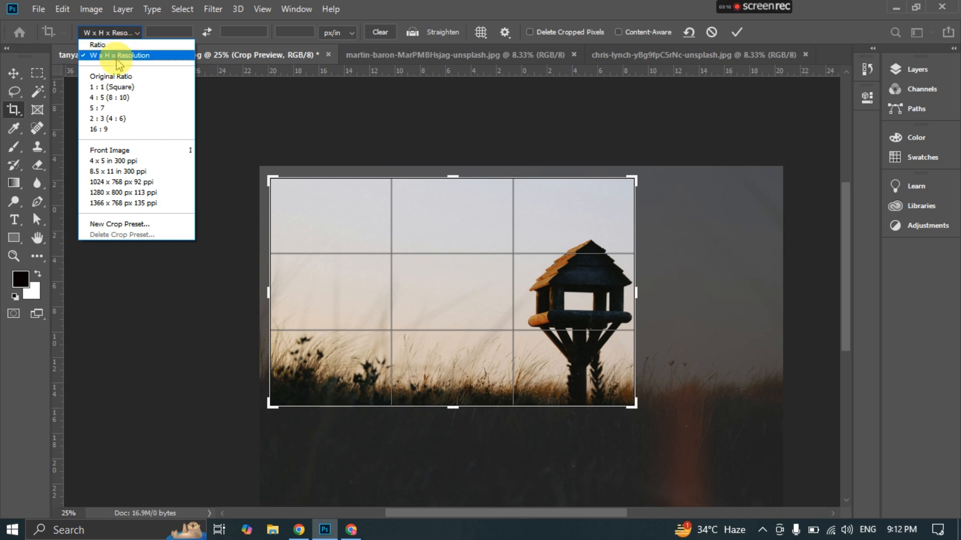
click(112, 46)
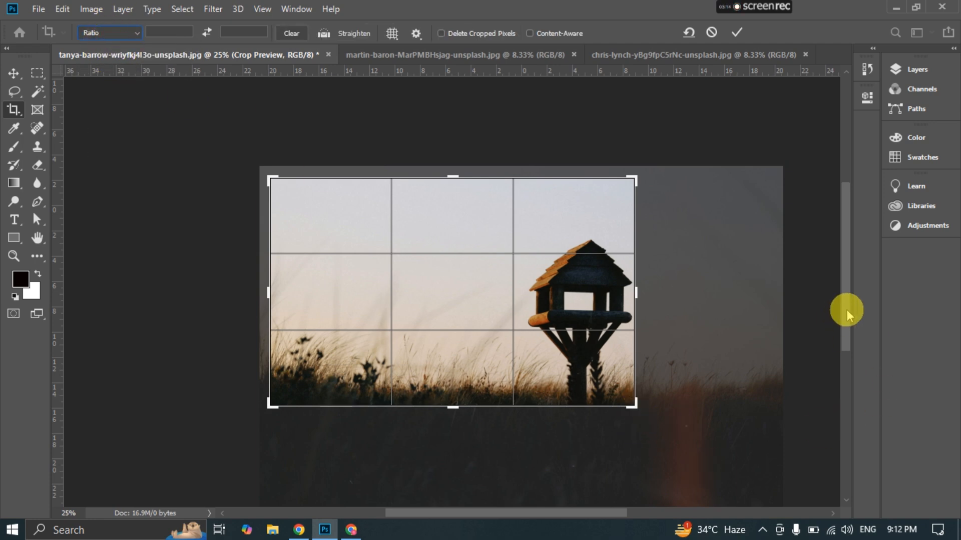
drag(845, 311, 847, 335)
drag(633, 341, 700, 395)
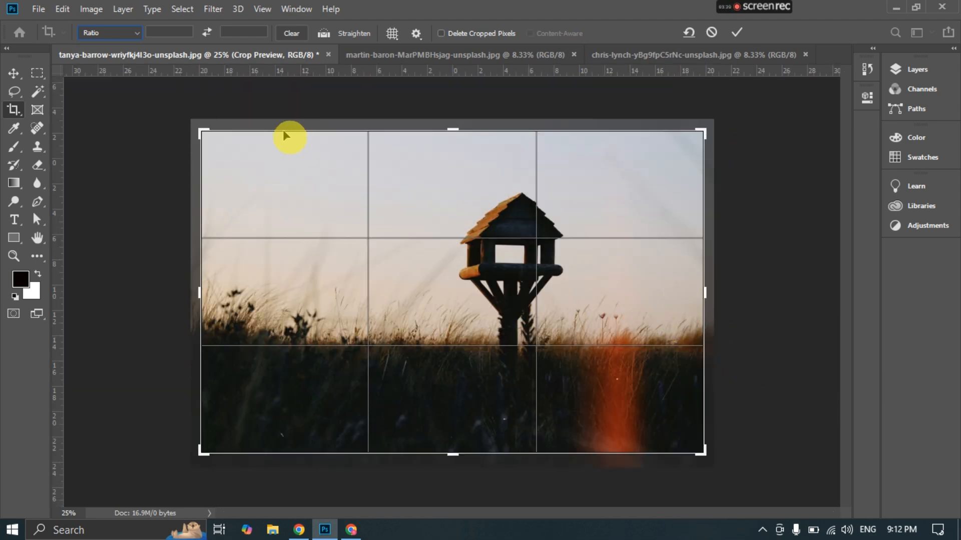
click(738, 32)
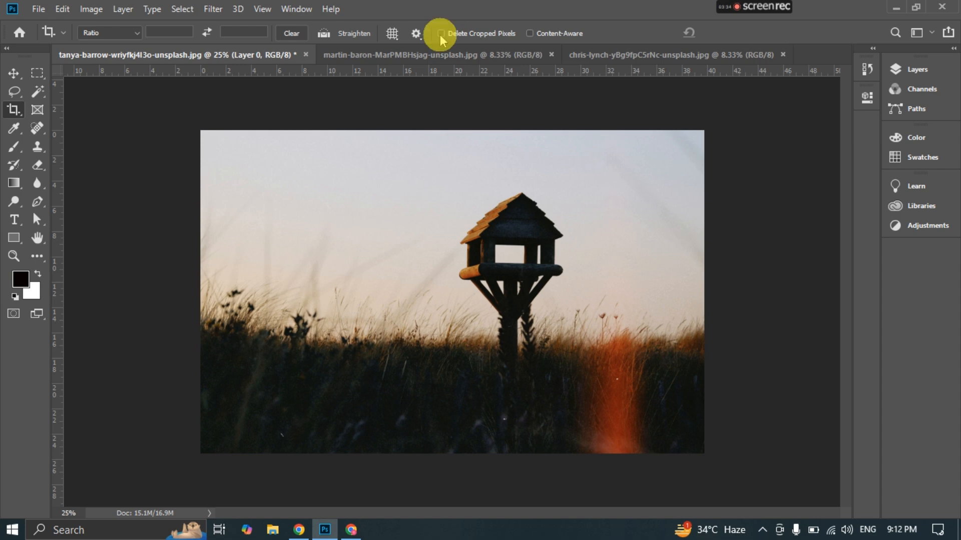
- Undo both birdhouse crops and crop away the dark grass along the photo's lower edge with Delete Cropped Pixels turned on
key(ctrl+z)
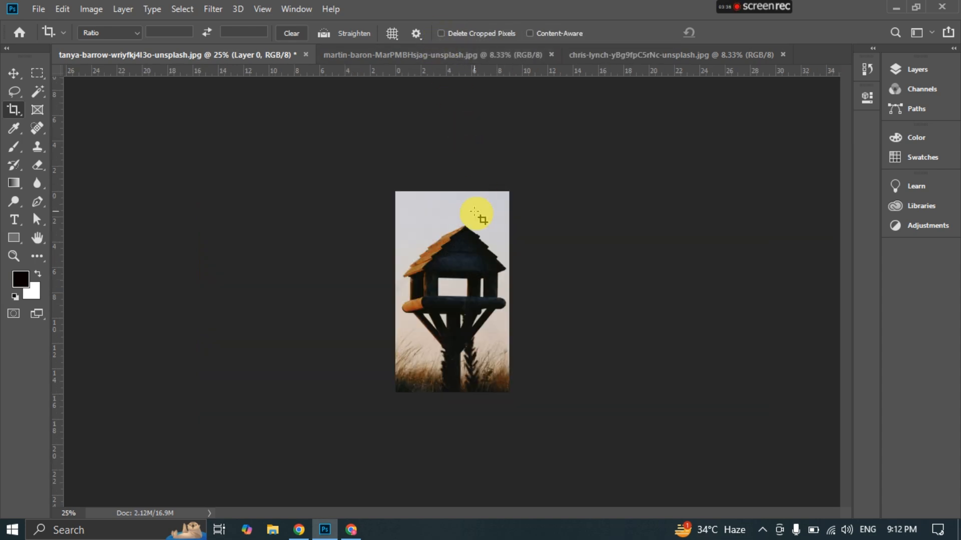
key(ctrl+z)
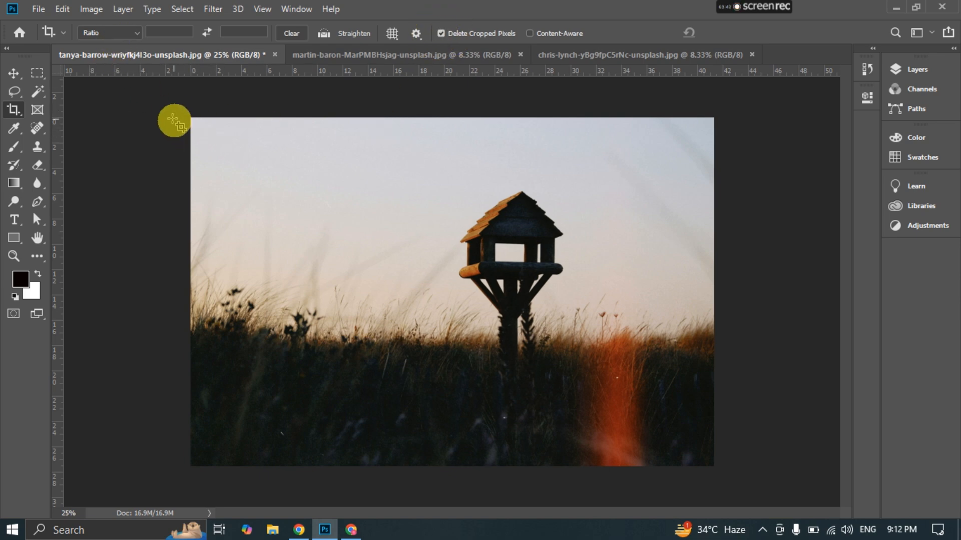
drag(192, 119, 755, 353)
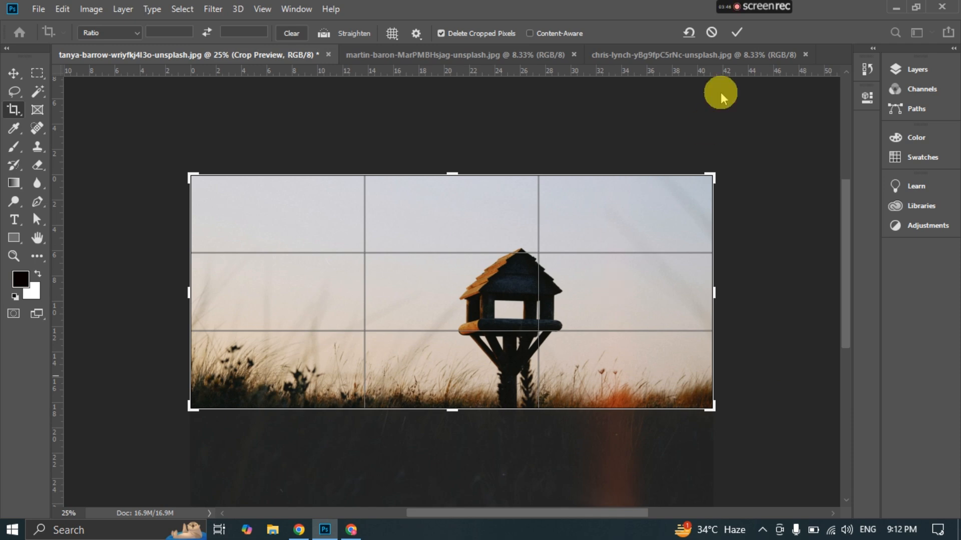
click(735, 31)
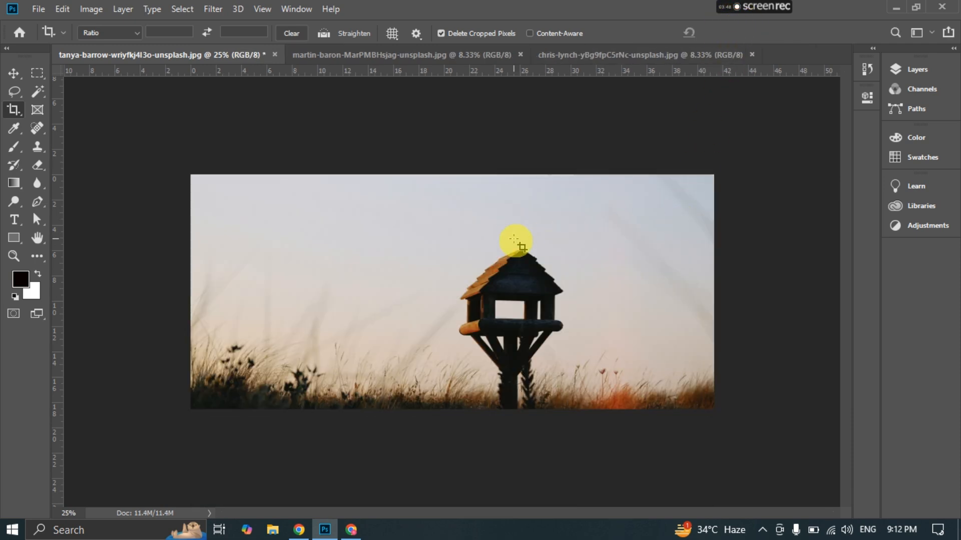
- Try extending the crop below the photo's lower edge, cancel it, and undo the crop that removed the grass
click(456, 302)
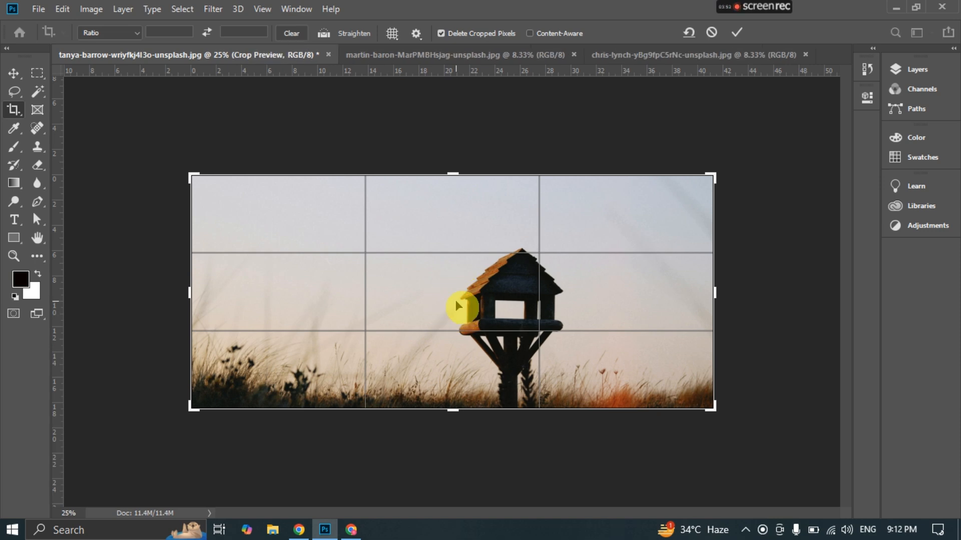
drag(451, 412, 436, 446)
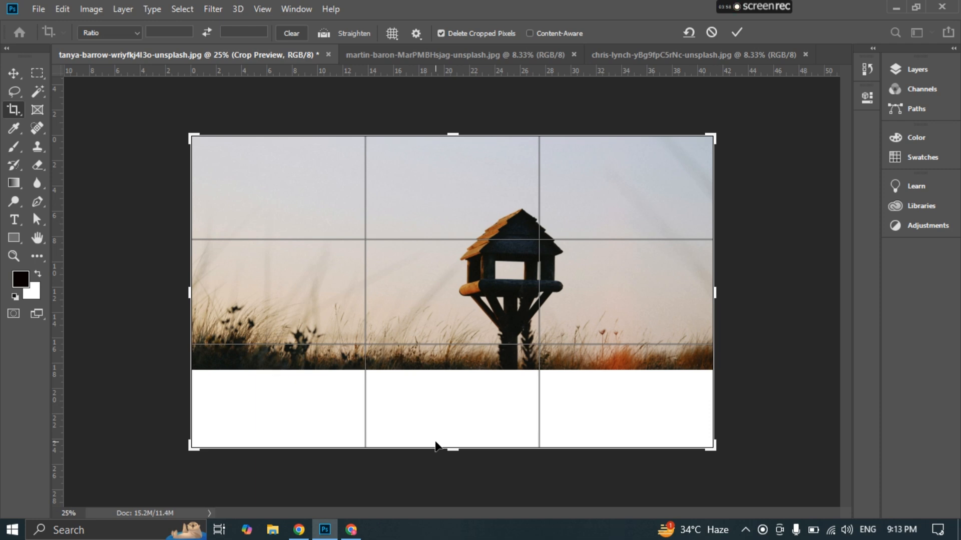
click(435, 446)
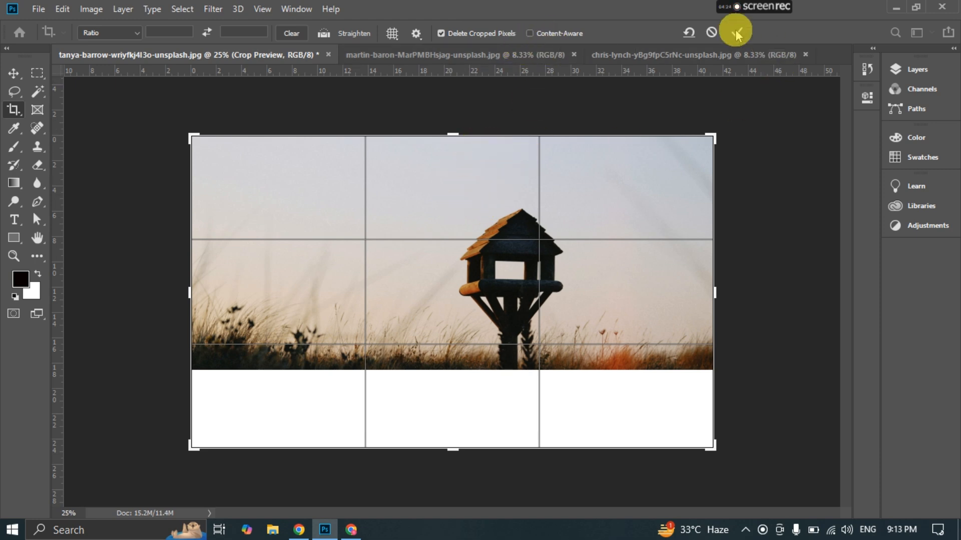
click(709, 33)
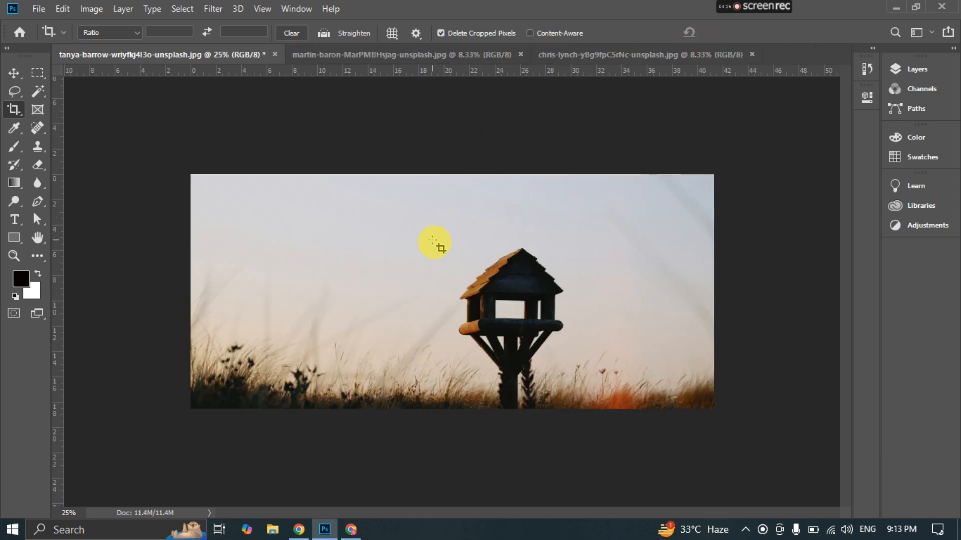
key(ctrl+z)
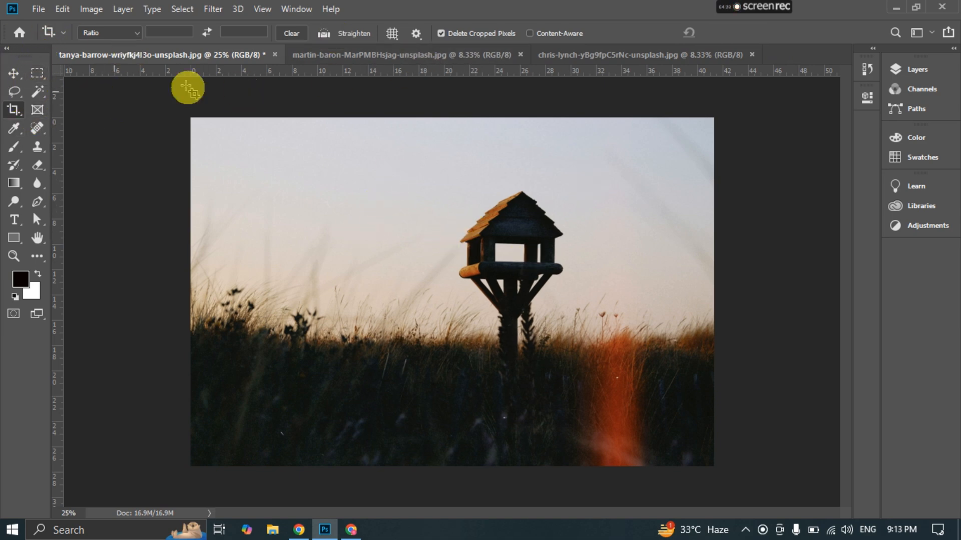
- Straighten the bottle photo along a diagonal rising from its left edge to the top right, apply the crop, and undo it
click(351, 56)
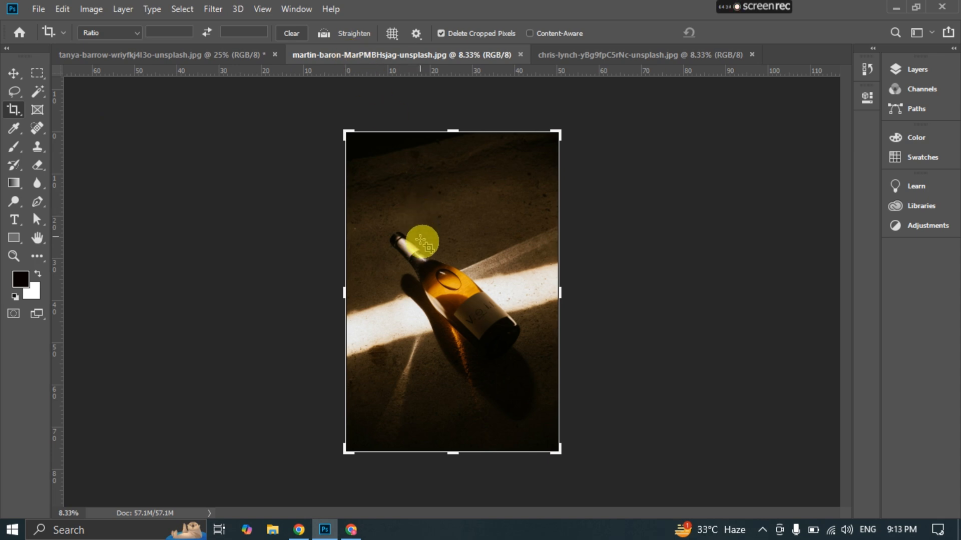
click(14, 73)
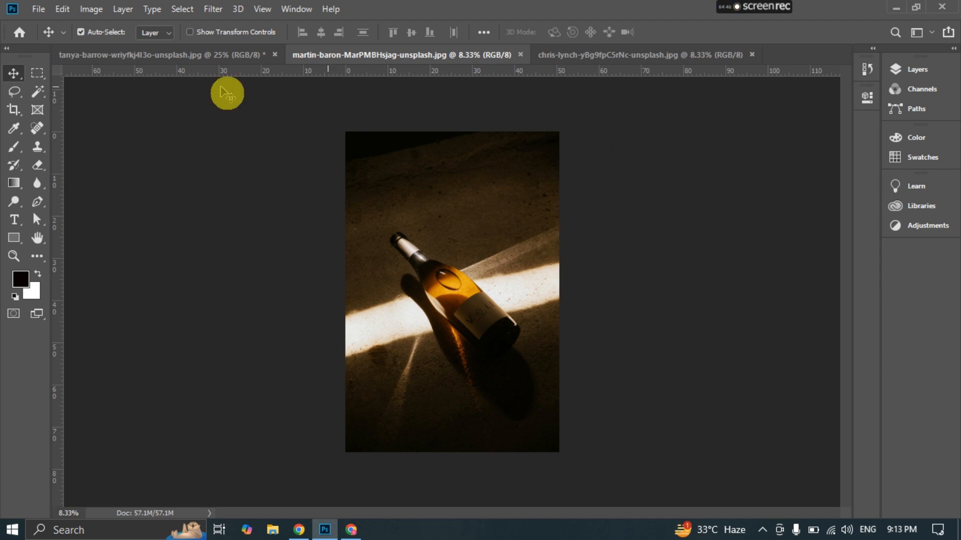
click(18, 110)
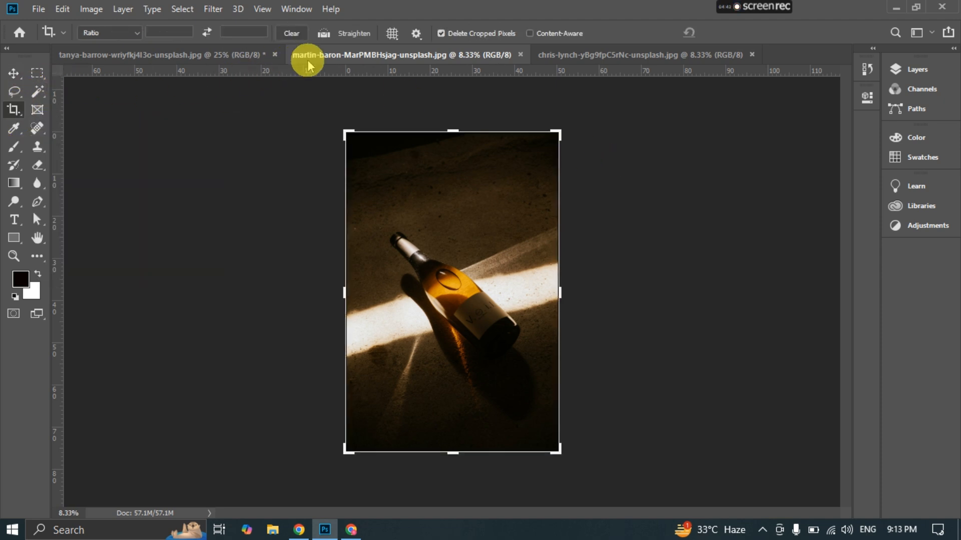
click(325, 34)
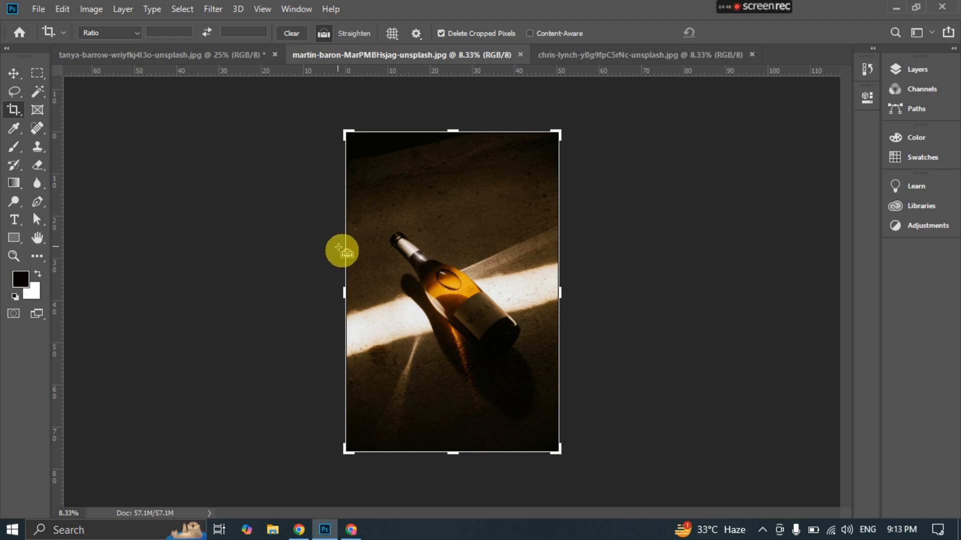
drag(328, 273, 545, 122)
click(736, 32)
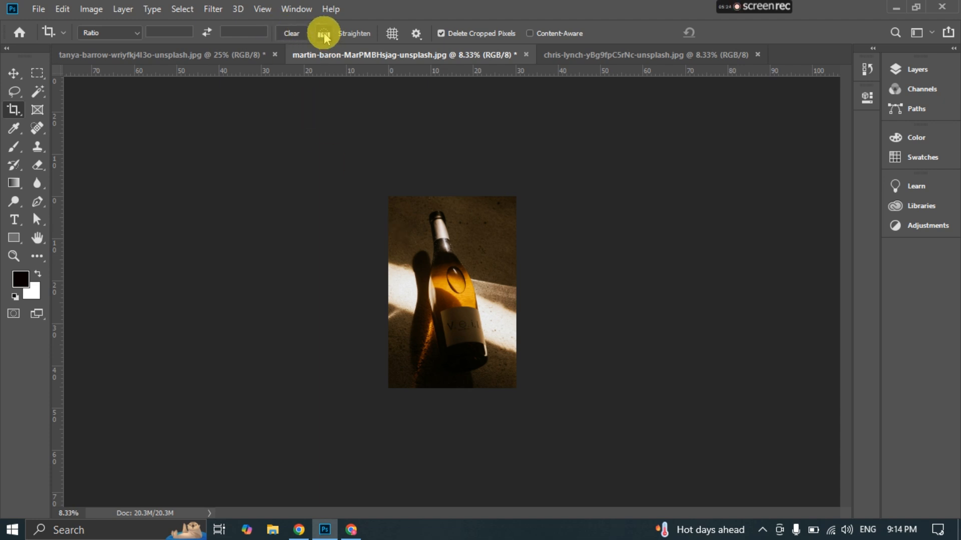
key(ctrl+z)
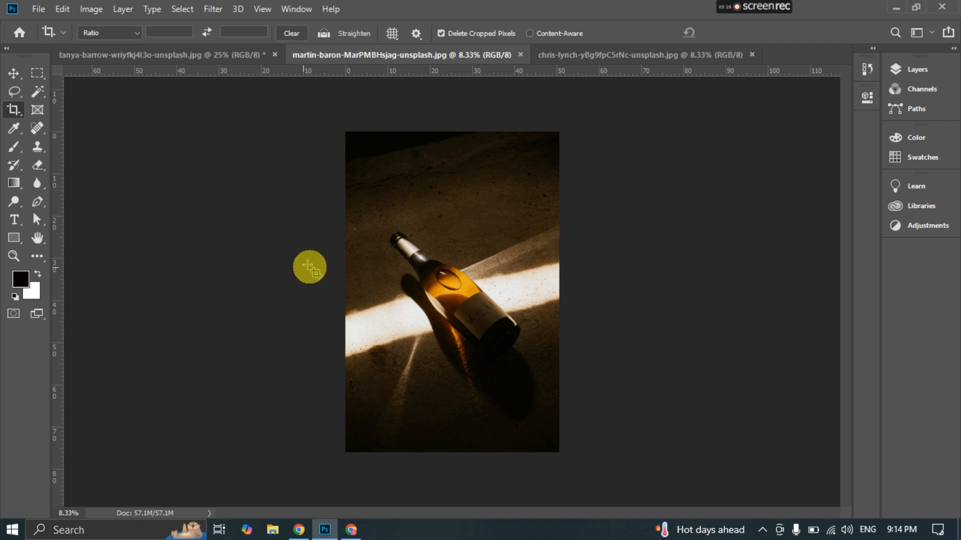
click(342, 254)
drag(342, 256, 388, 177)
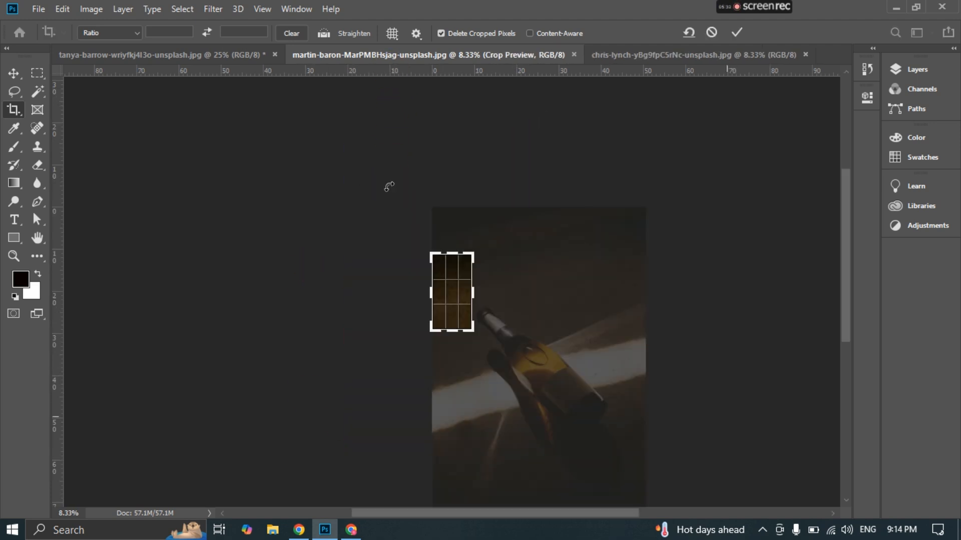
key(ctrl+z)
click(687, 32)
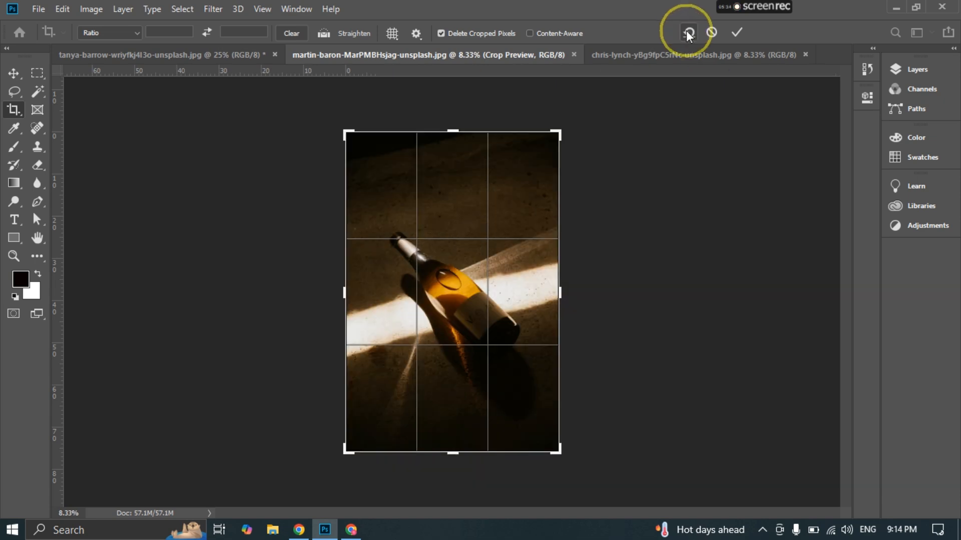
click(735, 33)
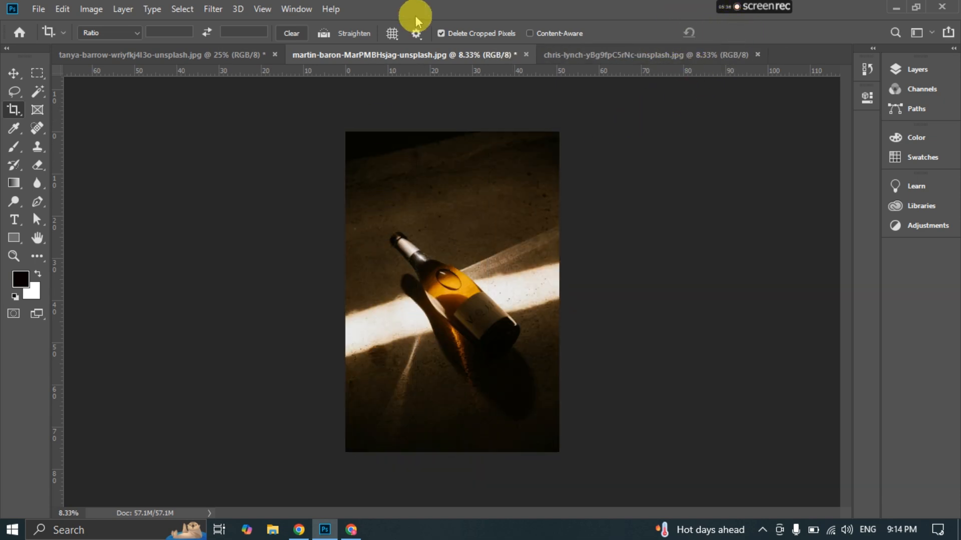
- Repeat the diagonal straightening of the bottle photo with the Straighten tool, apply it, and undo it
click(324, 33)
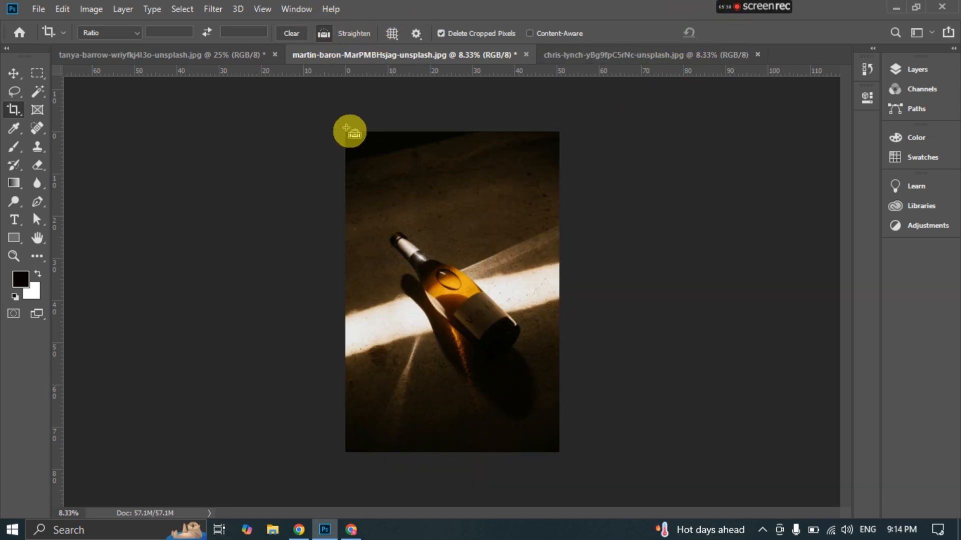
drag(338, 267, 568, 112)
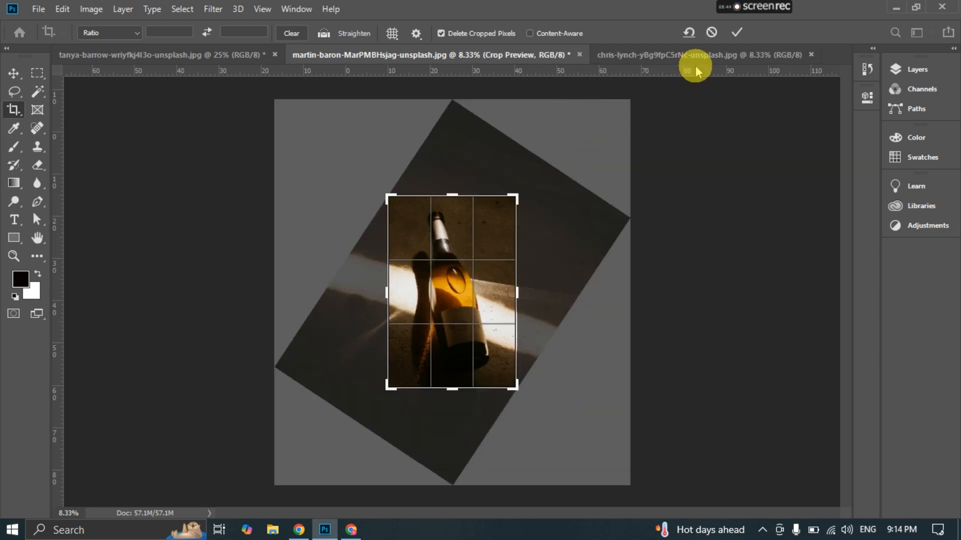
click(735, 32)
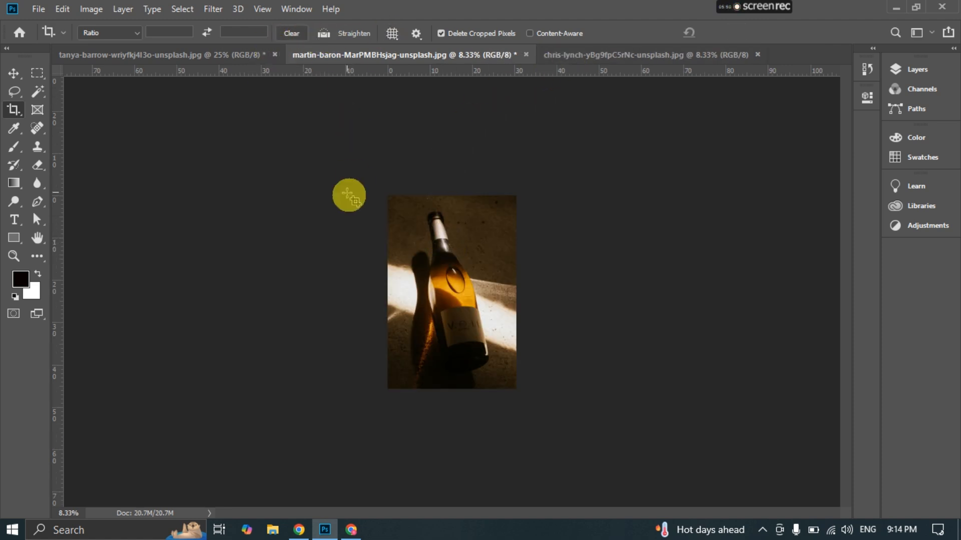
key(ctrl+z)
- Switch to the birdhouse photo, choose the Rule of Thirds crop overlay, and show it over the whole image
click(214, 55)
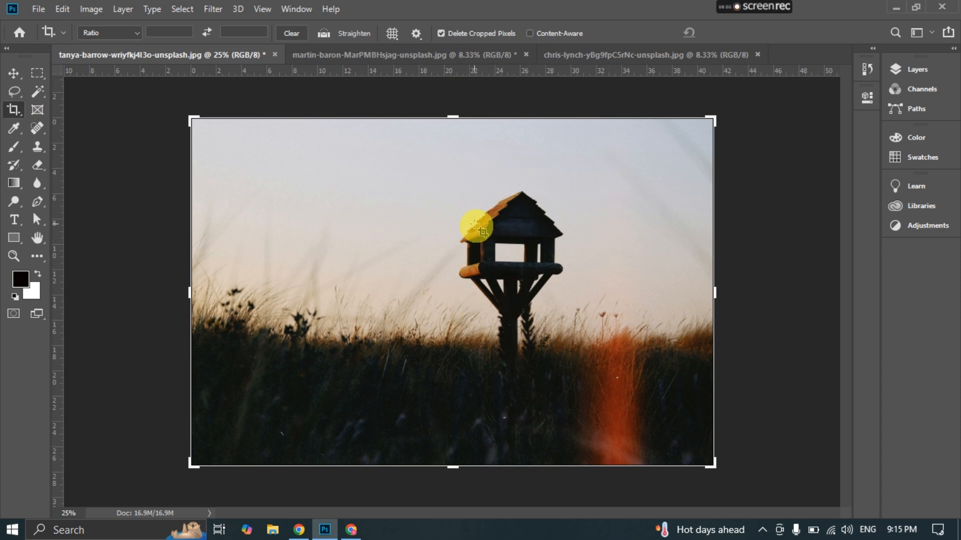
click(392, 33)
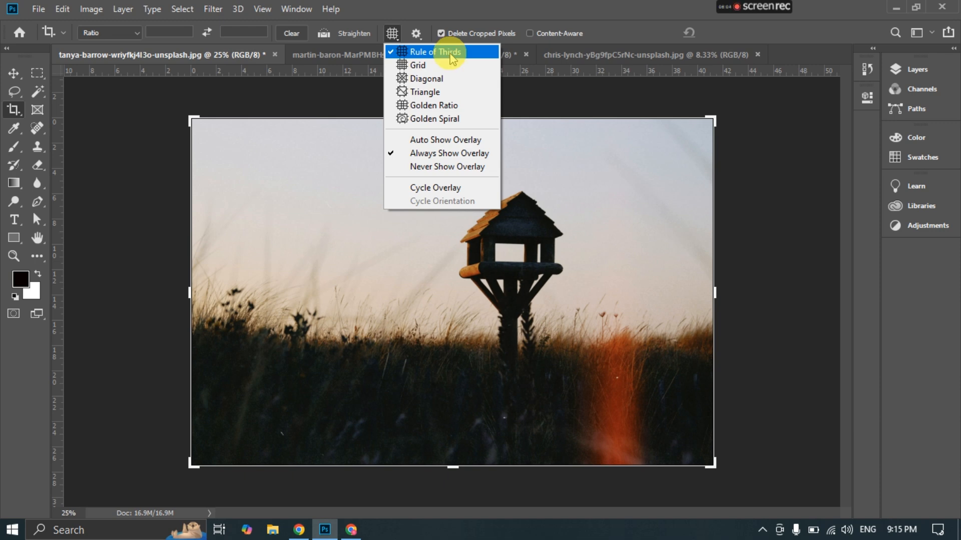
click(393, 33)
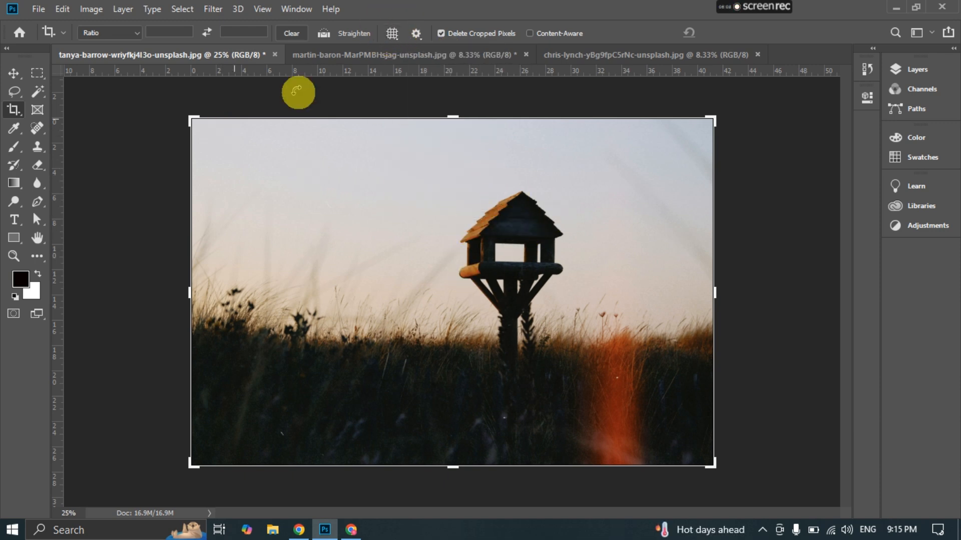
click(392, 32)
click(399, 53)
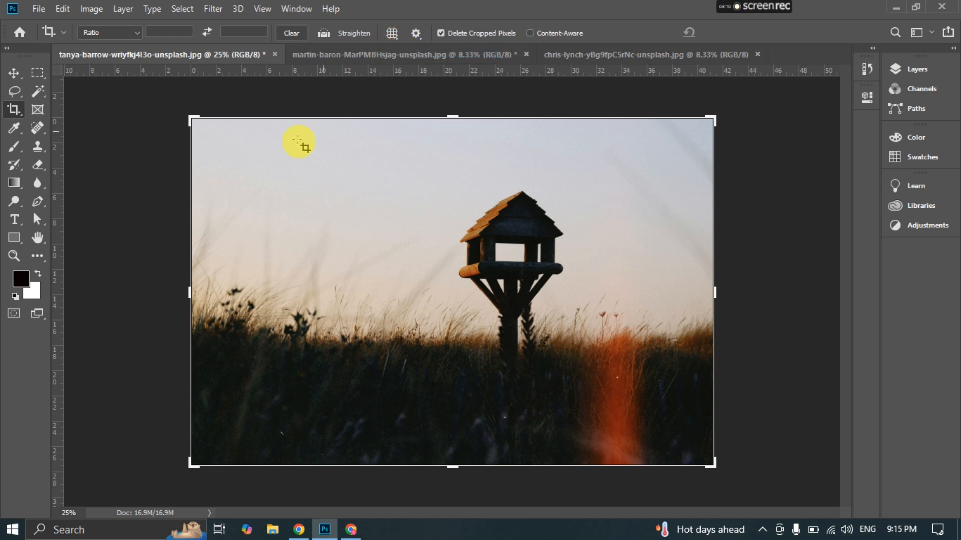
click(194, 122)
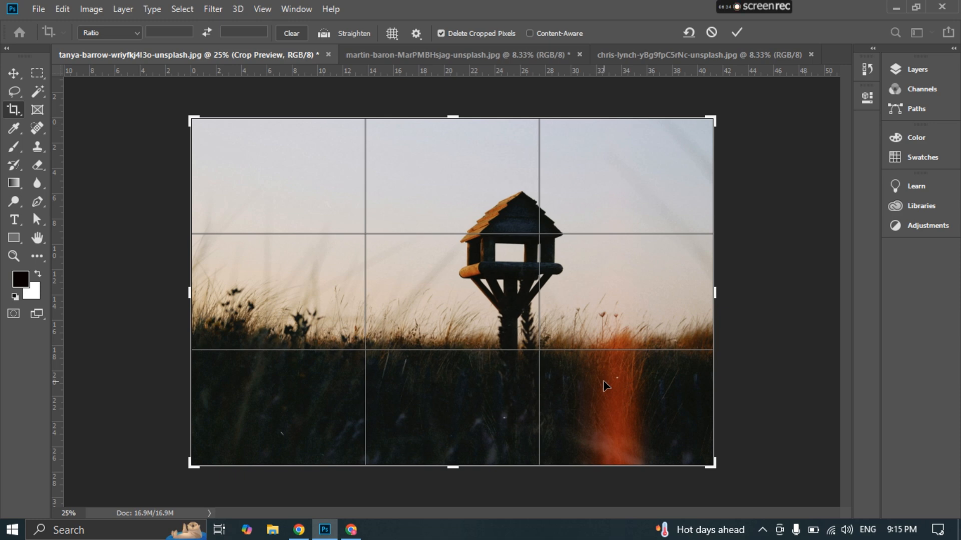
- Try shifting the photo within the crop to place the birdhouse on the thirds lines, apply the crop, and undo it
drag(517, 281, 515, 232)
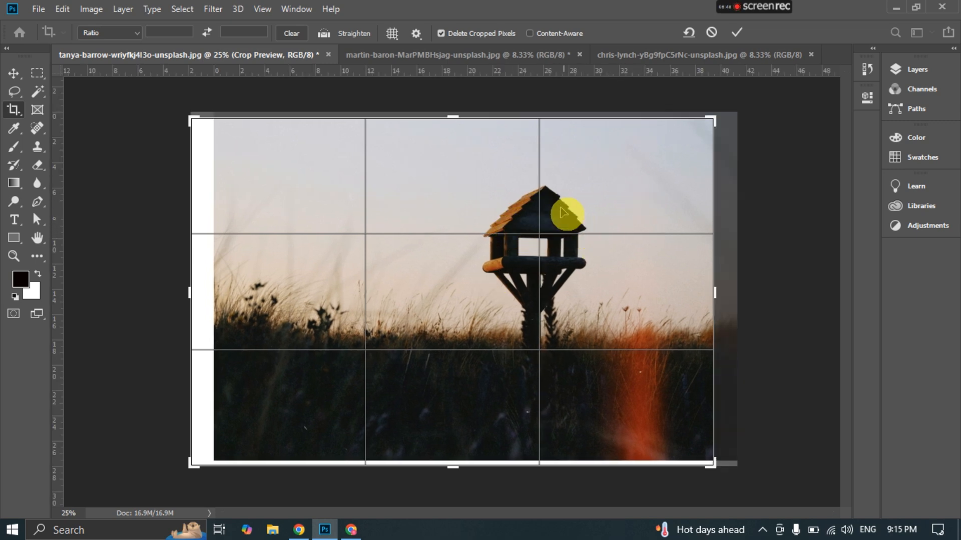
click(734, 33)
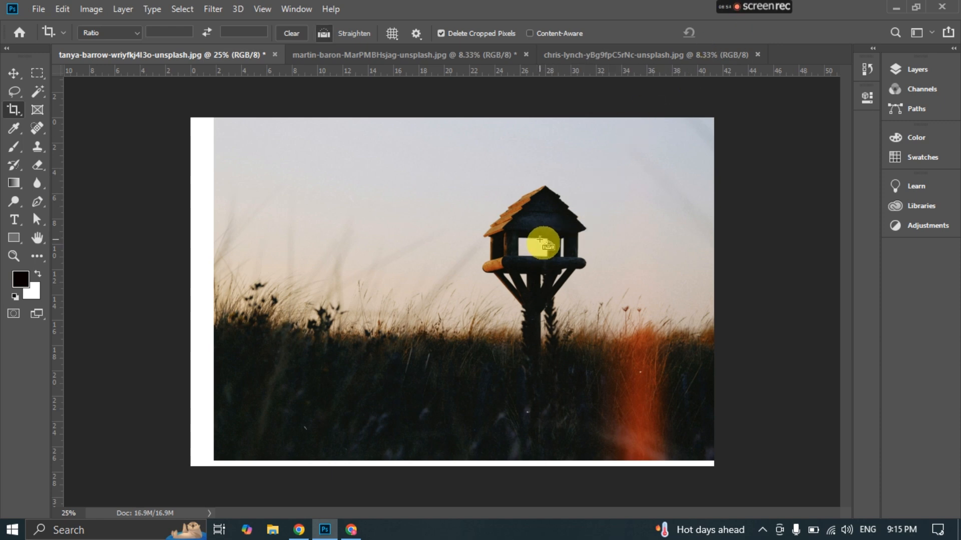
key(ctrl+z)
click(478, 181)
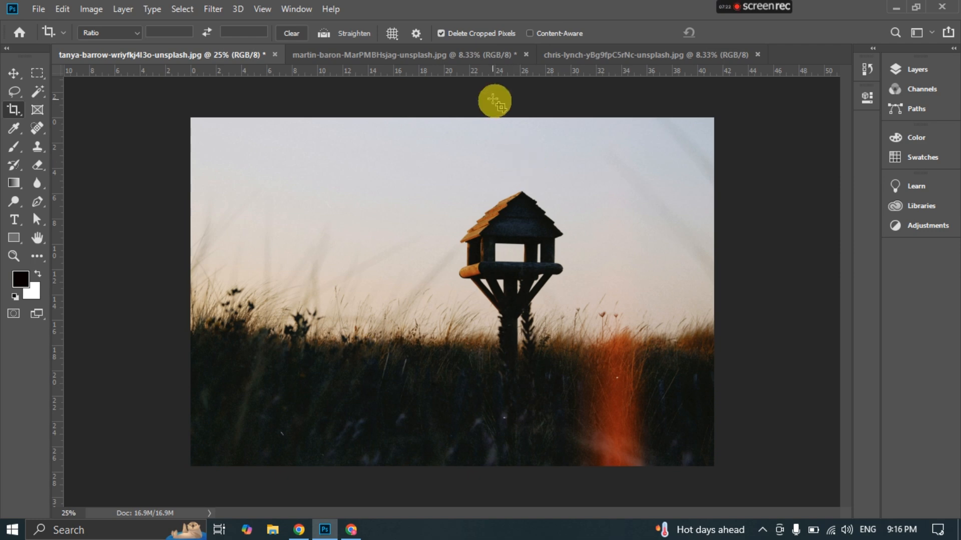
- Turn off Delete Cropped Pixels and turn on Content-Aware for the Crop tool
click(442, 33)
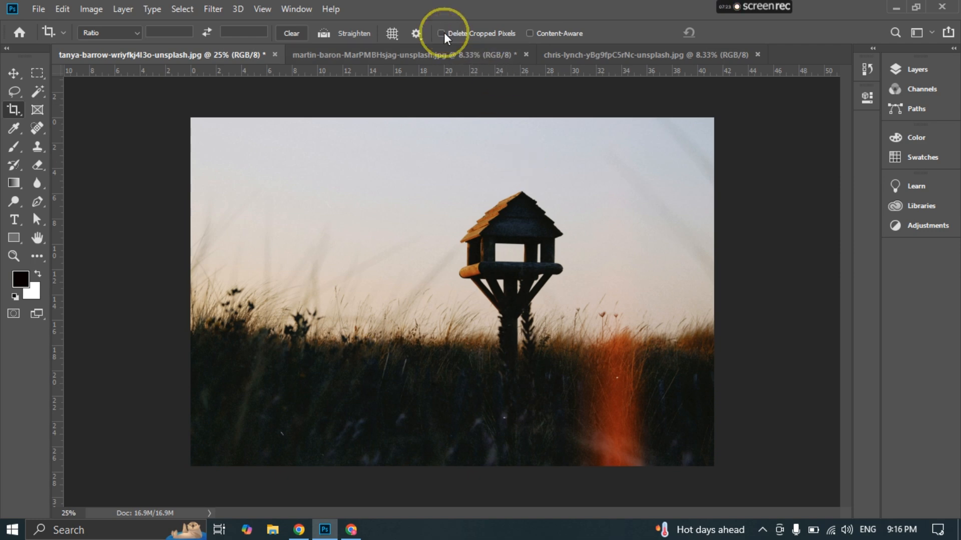
click(565, 157)
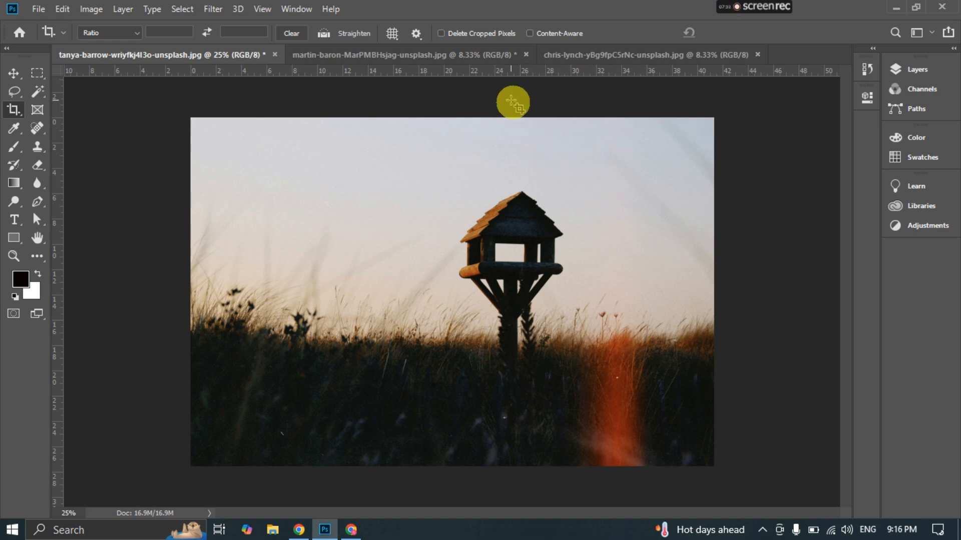
click(530, 34)
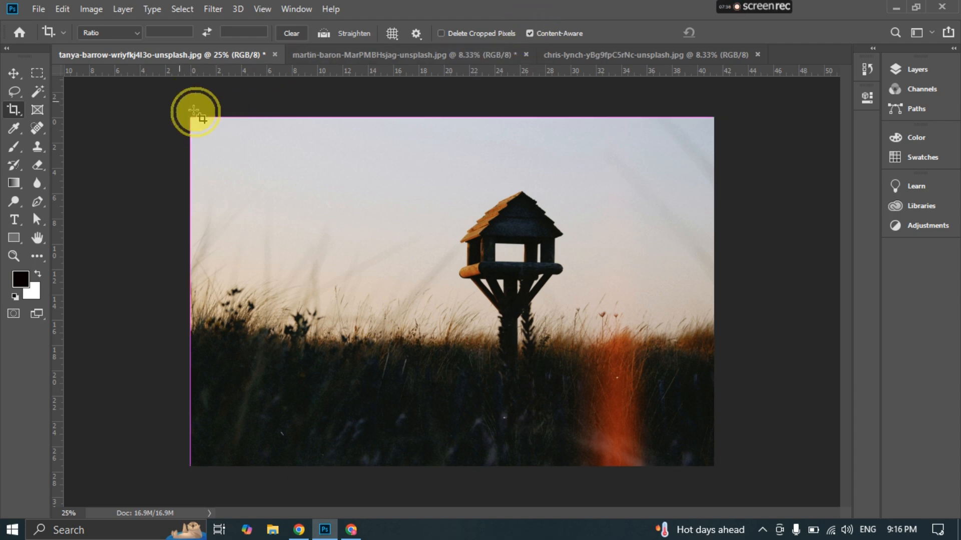
- Extend the crop above the birdhouse photo's upper edge and apply it so Content-Aware fills the added strip with sky
drag(193, 110, 764, 103)
click(256, 127)
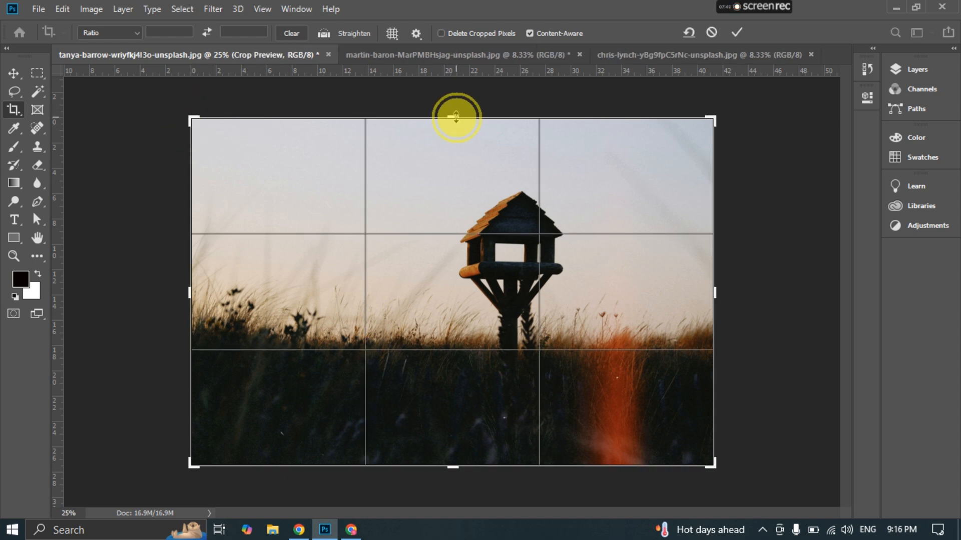
drag(456, 117, 456, 98)
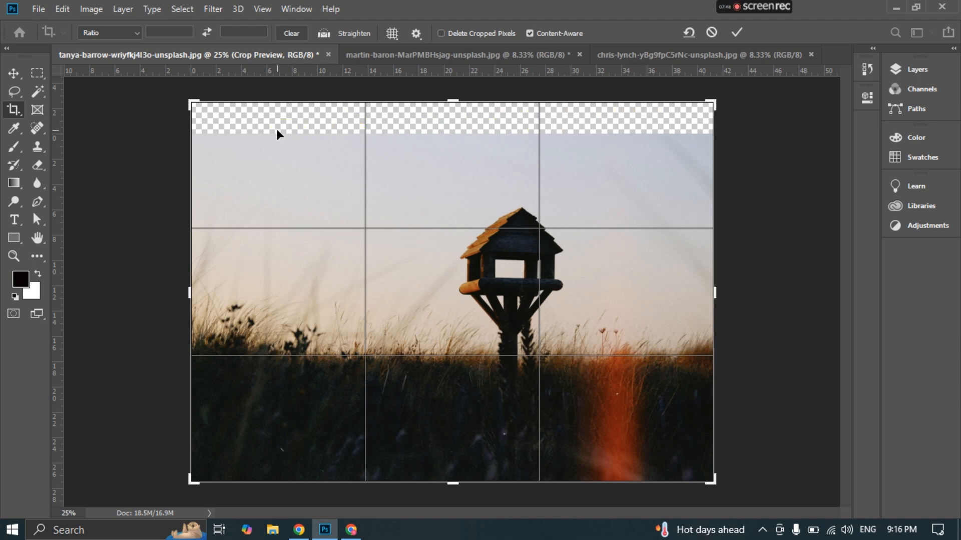
click(737, 33)
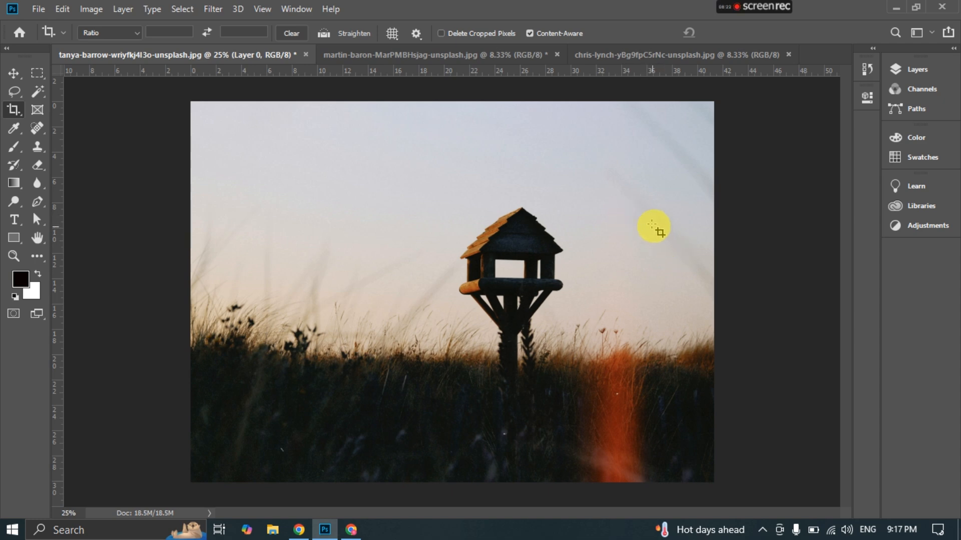
- Extend the crop past the birdhouse photo's left edge and apply it with Content-Aware filling the added strip
click(678, 130)
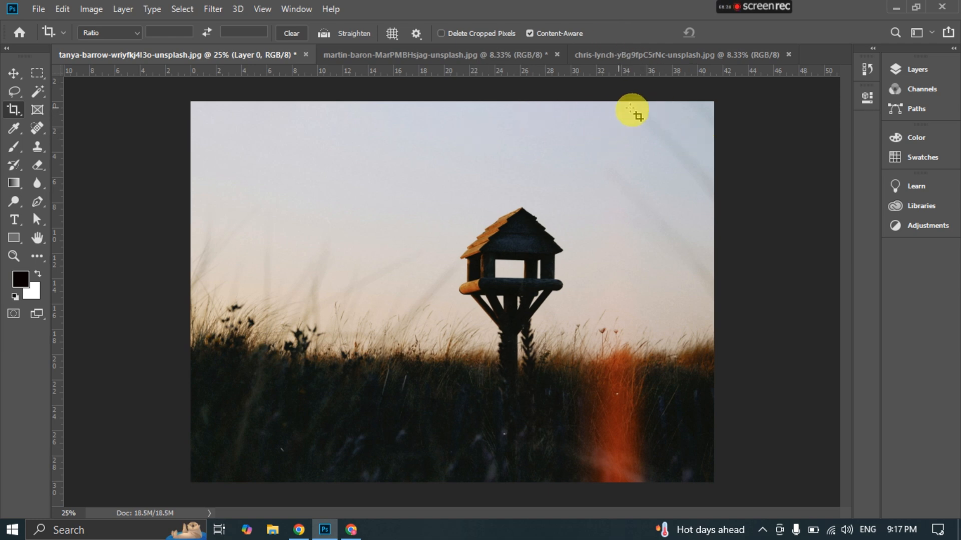
click(533, 119)
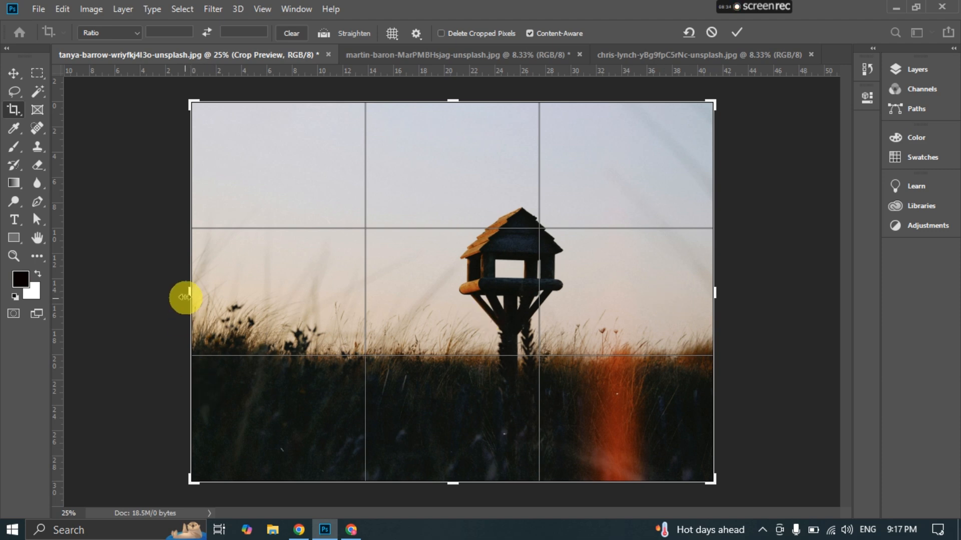
drag(189, 291, 169, 292)
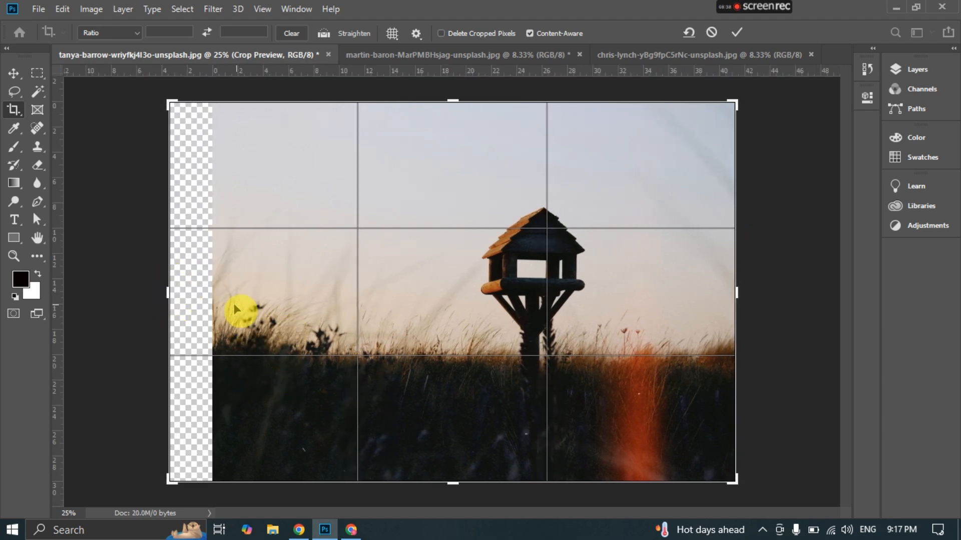
click(736, 32)
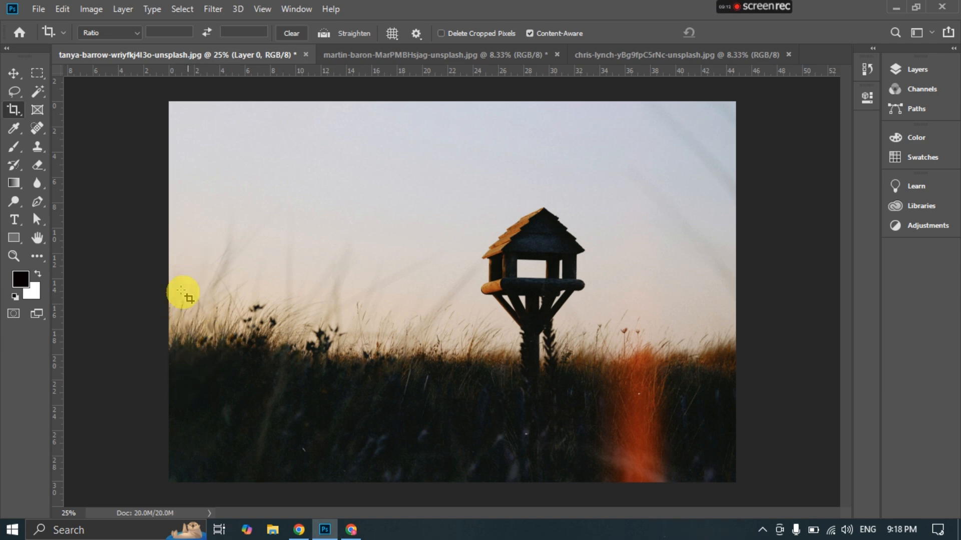
- Widen the birdhouse photo a second time beyond its left edge and apply the Content-Aware crop
click(189, 122)
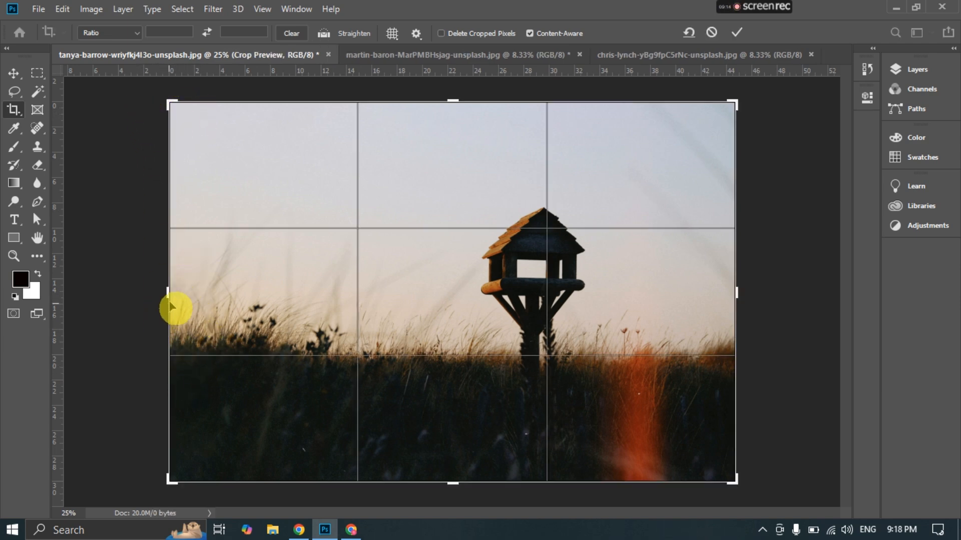
drag(165, 296, 139, 293)
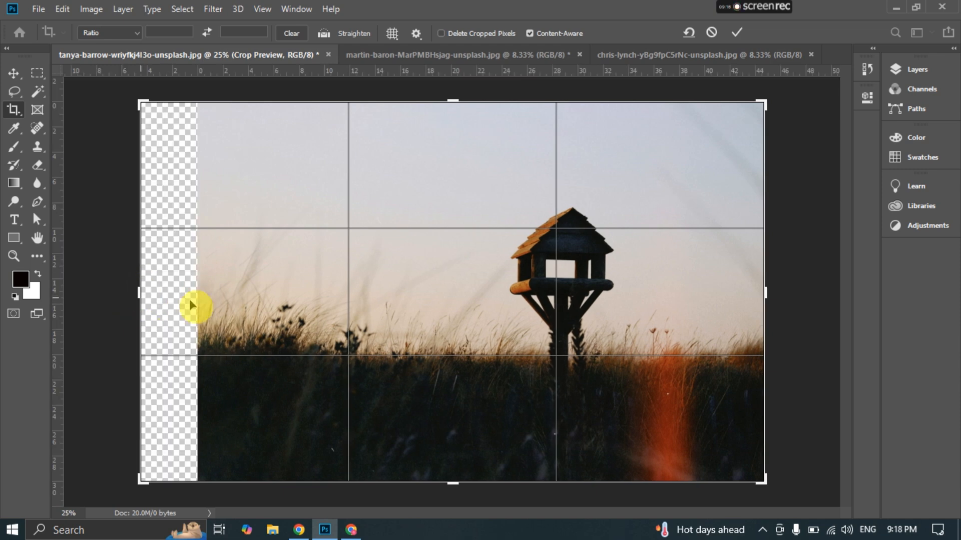
click(737, 32)
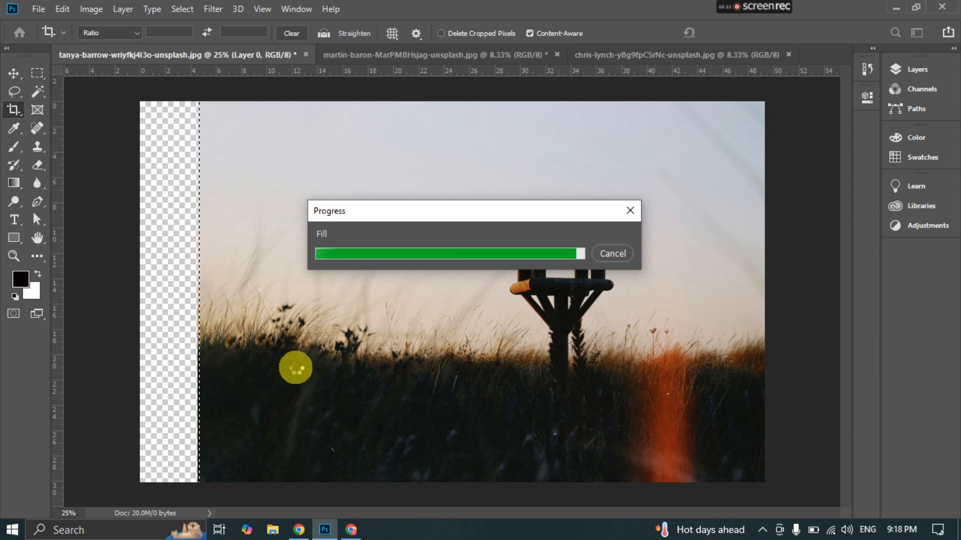
click(159, 333)
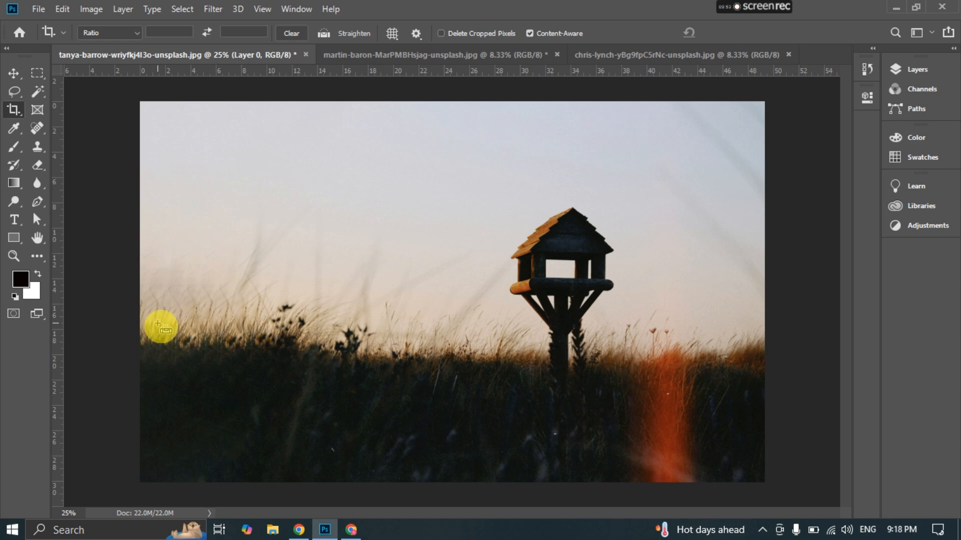
- Undo the three Content-Aware crop extensions of the birdhouse photo
key(ctrl+z)
key(ctrl+z)
key(ctrl+z)
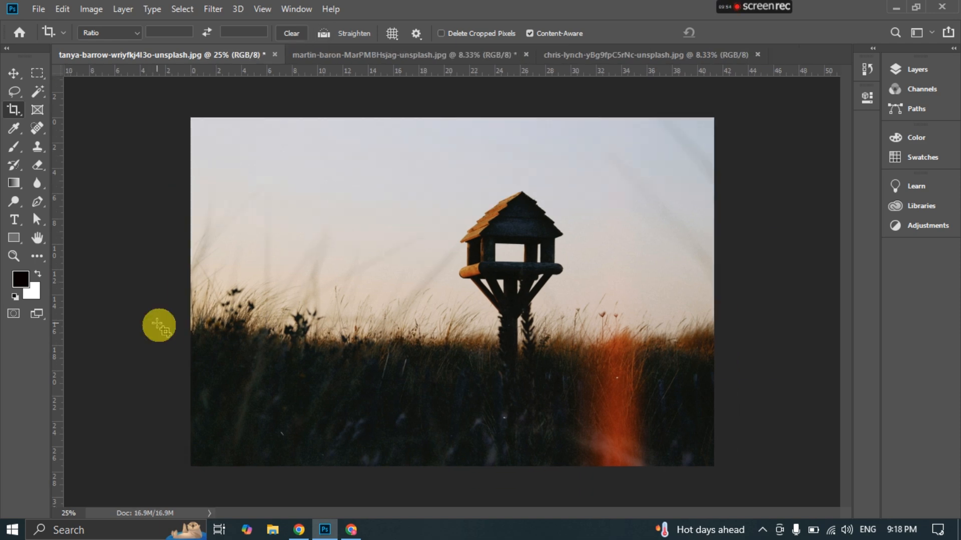
- Bring up the red book photo and activate the Perspective Crop Tool
click(328, 56)
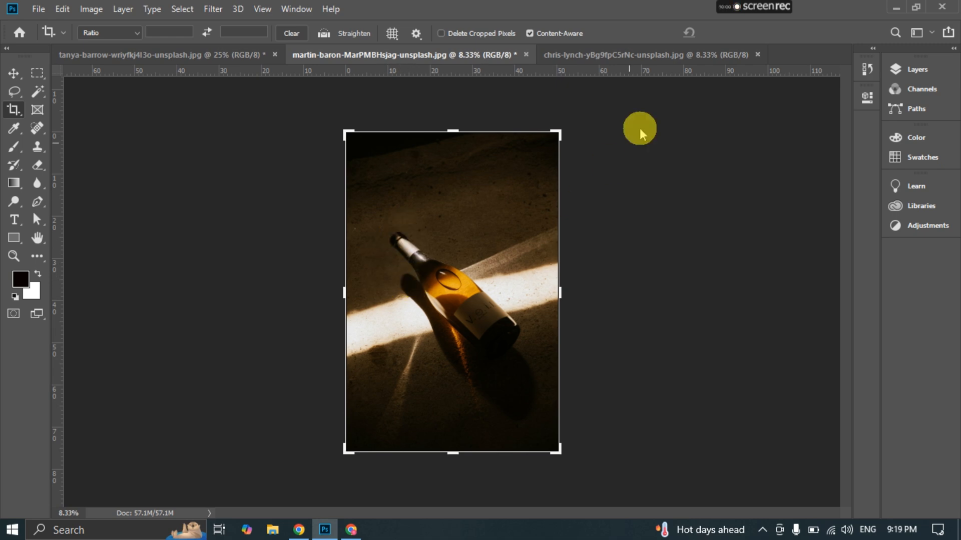
click(574, 57)
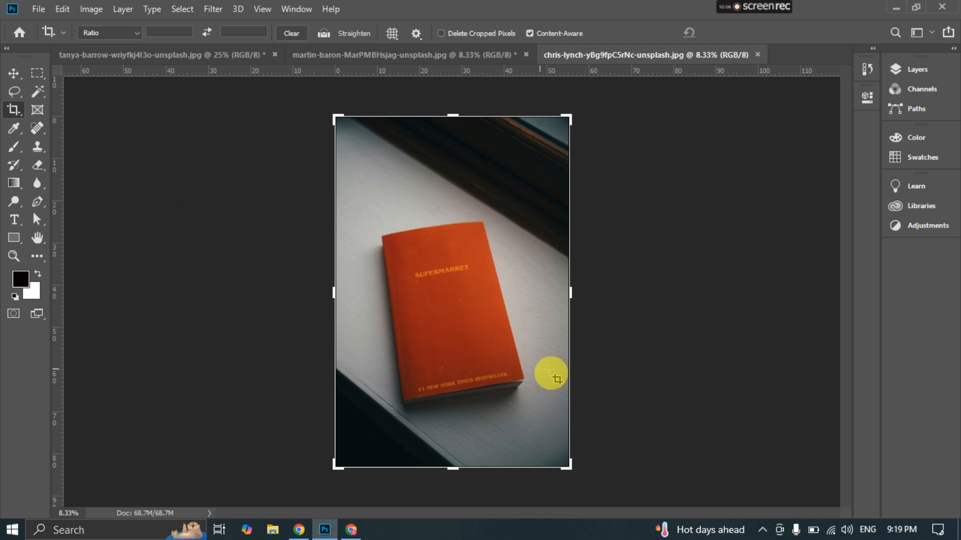
right_click(14, 111)
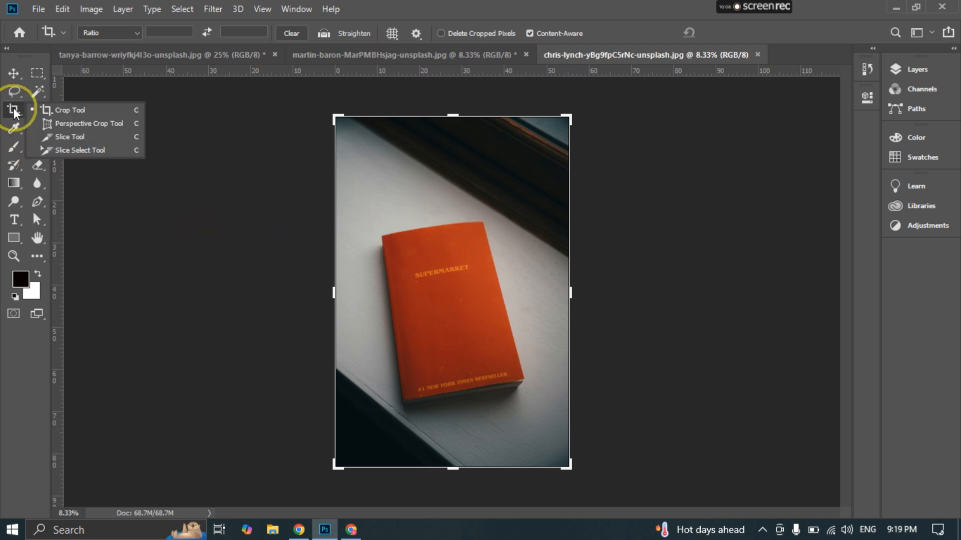
click(87, 124)
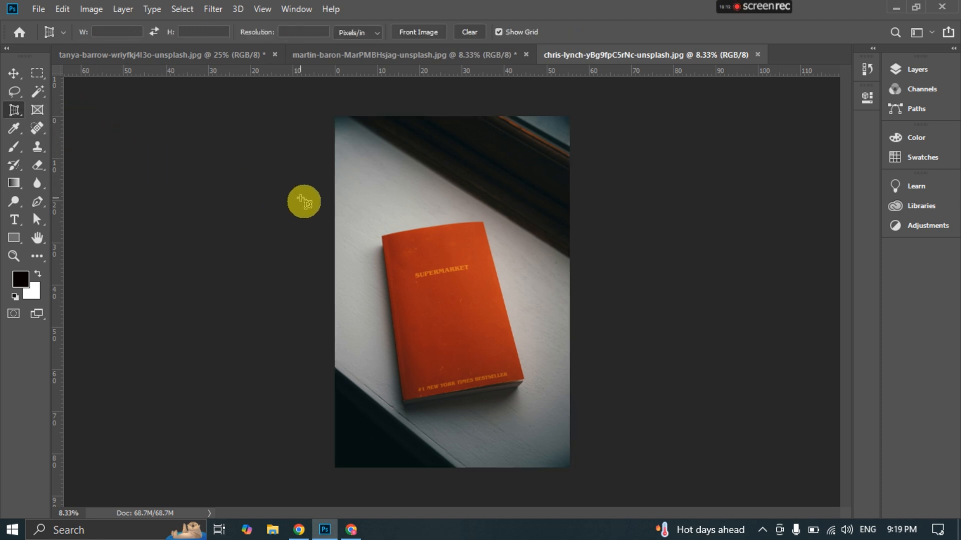
- Outline the red book's cover with a four-corner perspective crop and apply it
click(377, 235)
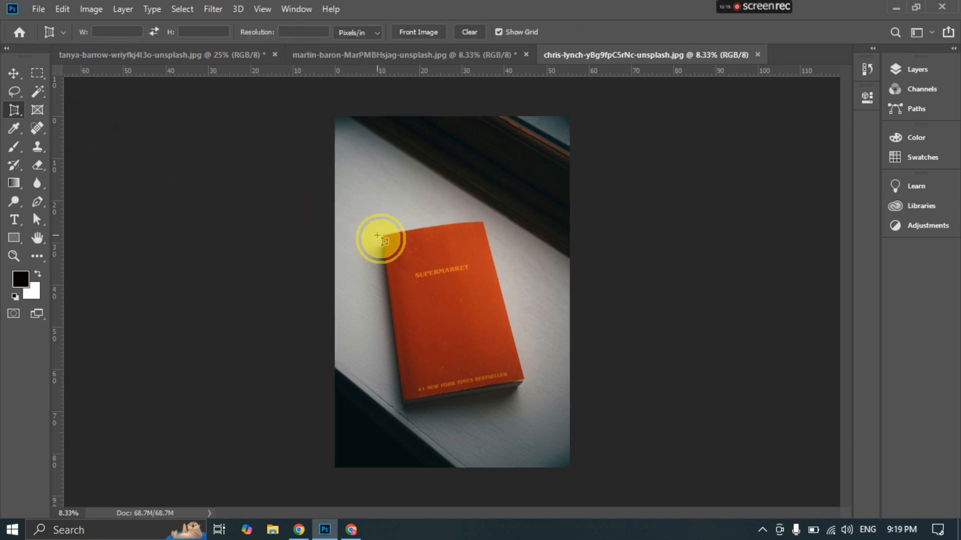
click(487, 221)
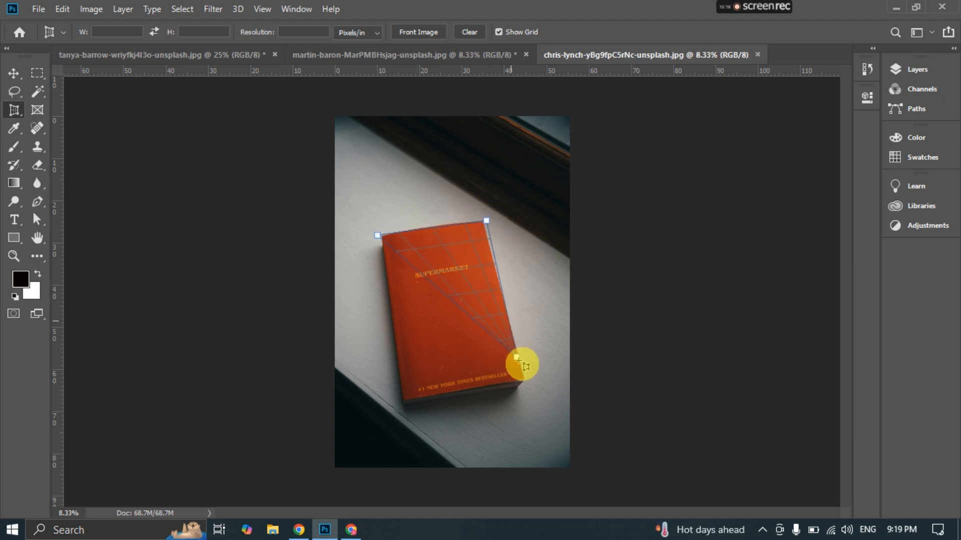
click(527, 380)
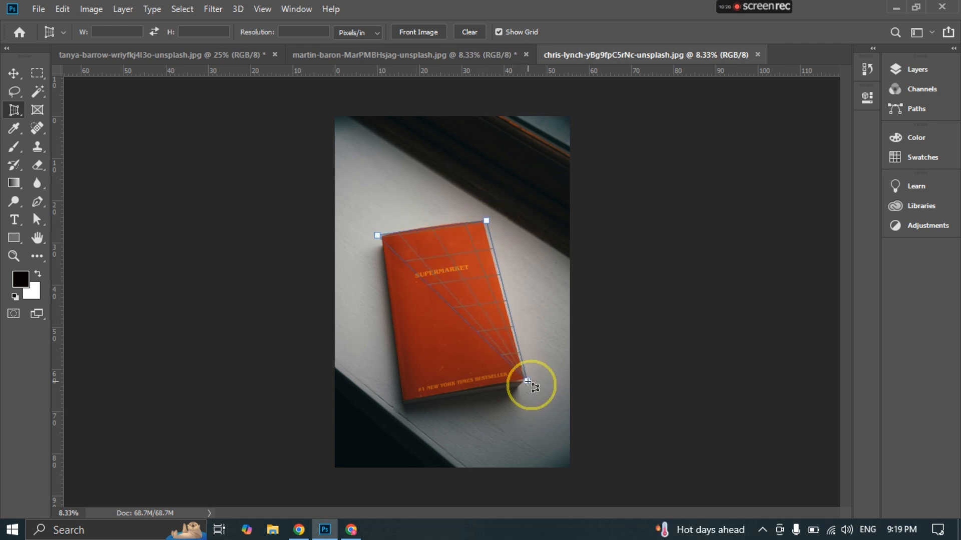
click(402, 404)
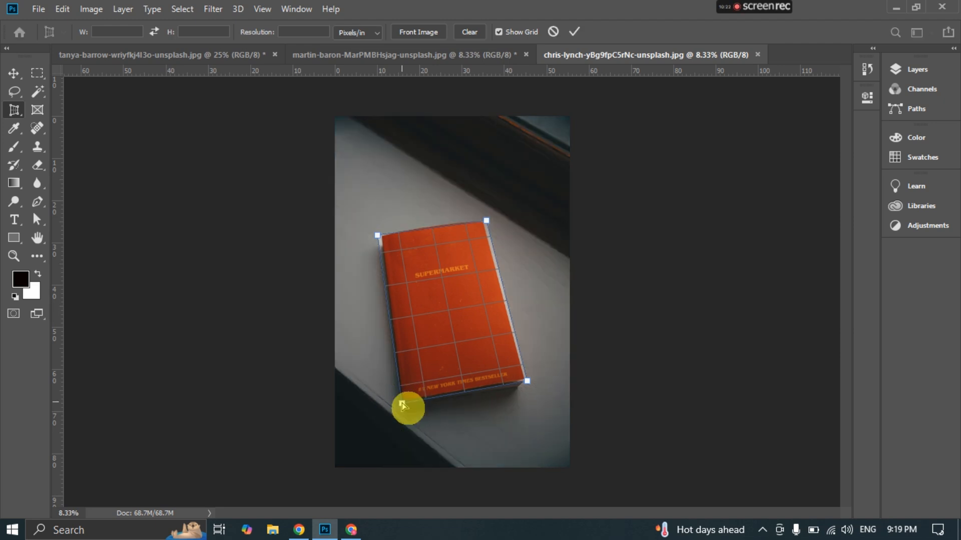
click(575, 32)
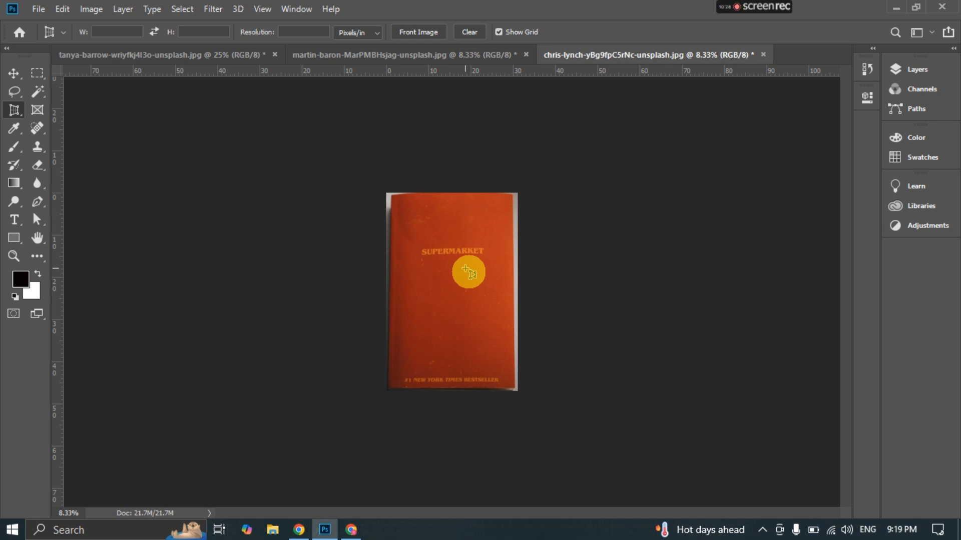
- Inspect the flattened book cover up close and undo the perspective crop
key(ctrl+0)
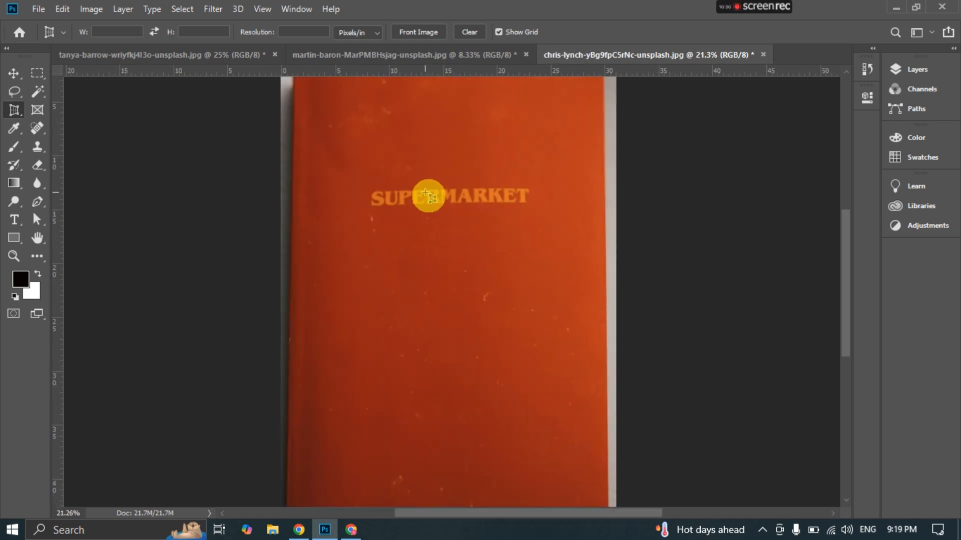
scroll(424, 193, up, 5)
scroll(330, 187, down, 6)
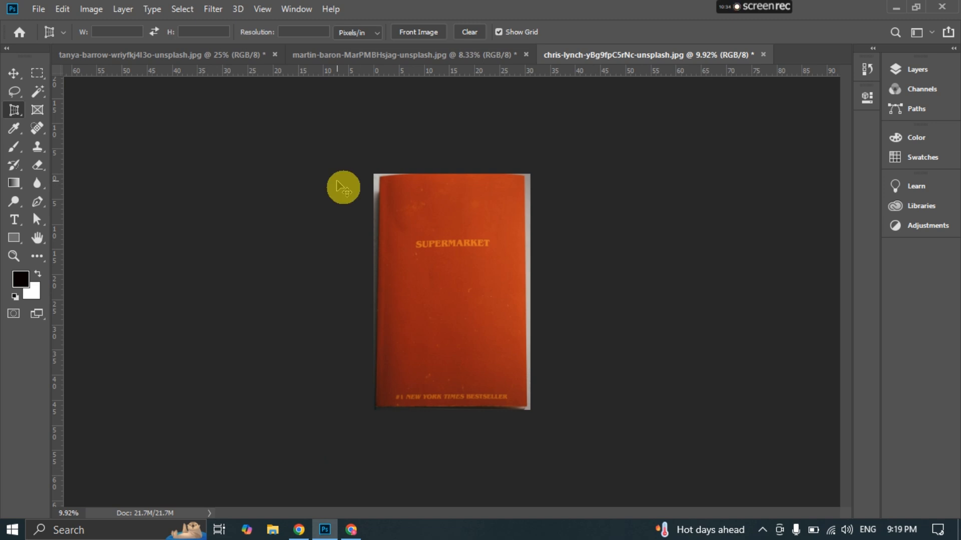
key(ctrl+z)
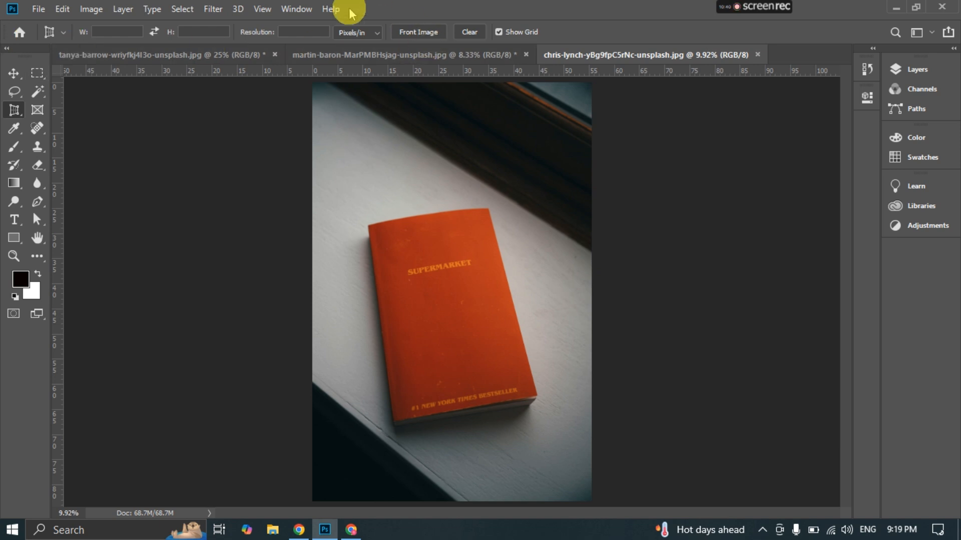
- Try to straighten the book photo along a diagonal line with the Crop tool and undo the rotation
drag(20, 116, 65, 107)
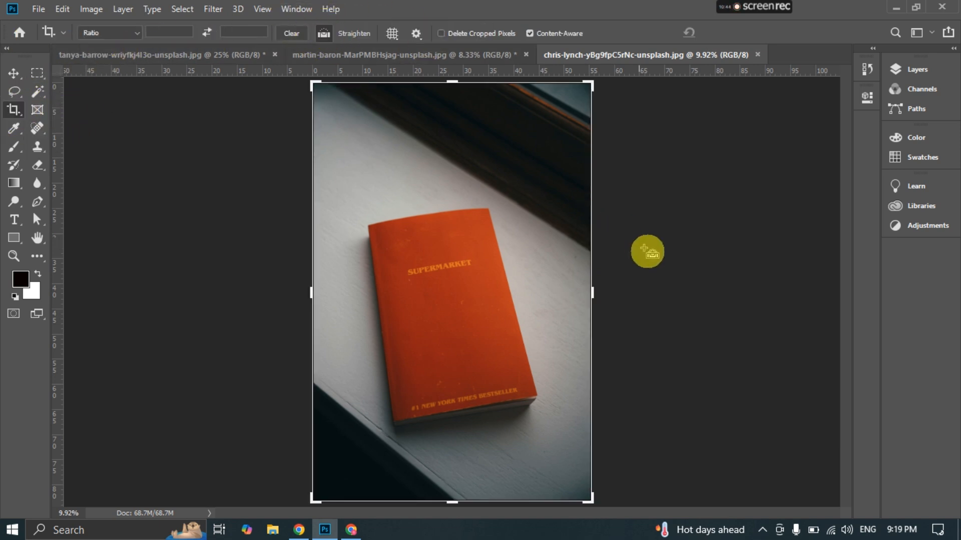
drag(606, 256, 291, 59)
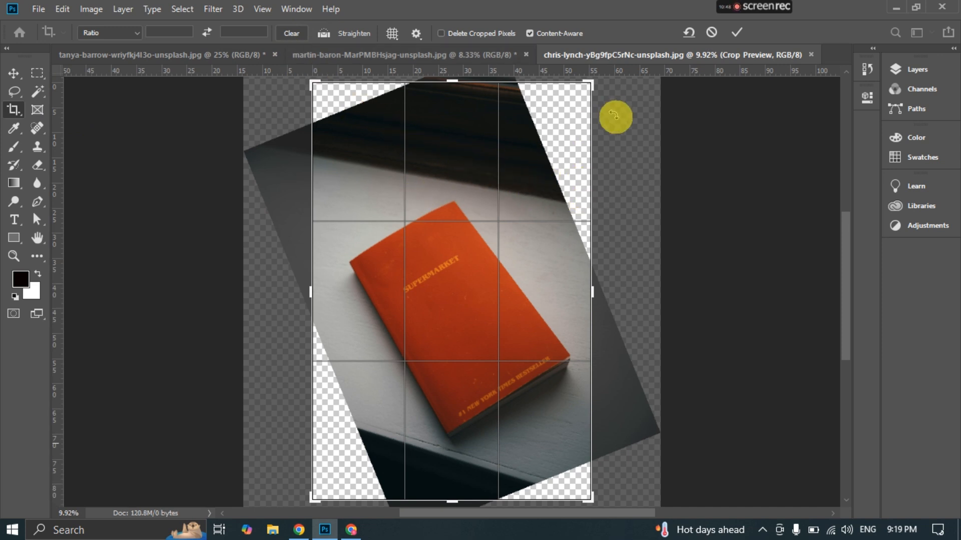
key(ctrl+z)
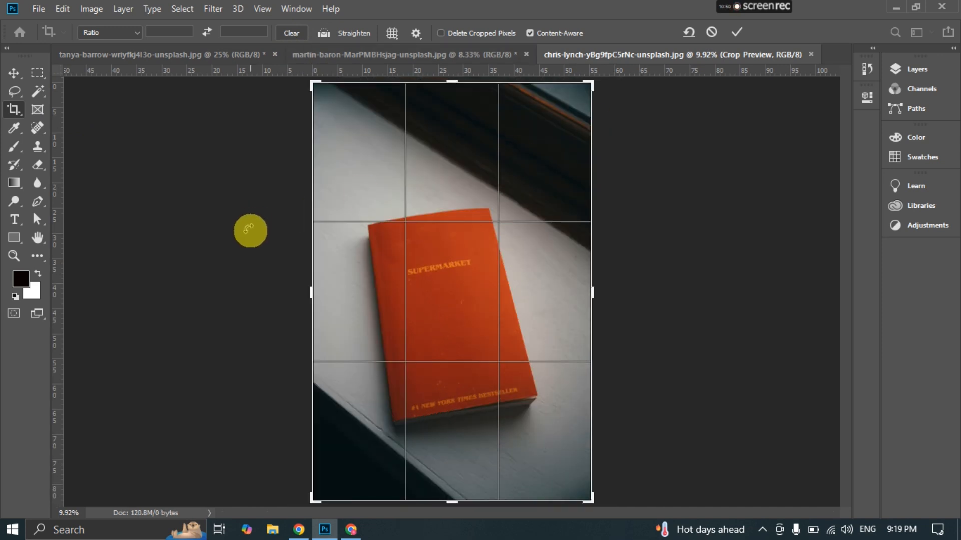
- Straighten the photo along the book's upper edge and apply the crop with Content-Aware filling the empty corners
click(319, 35)
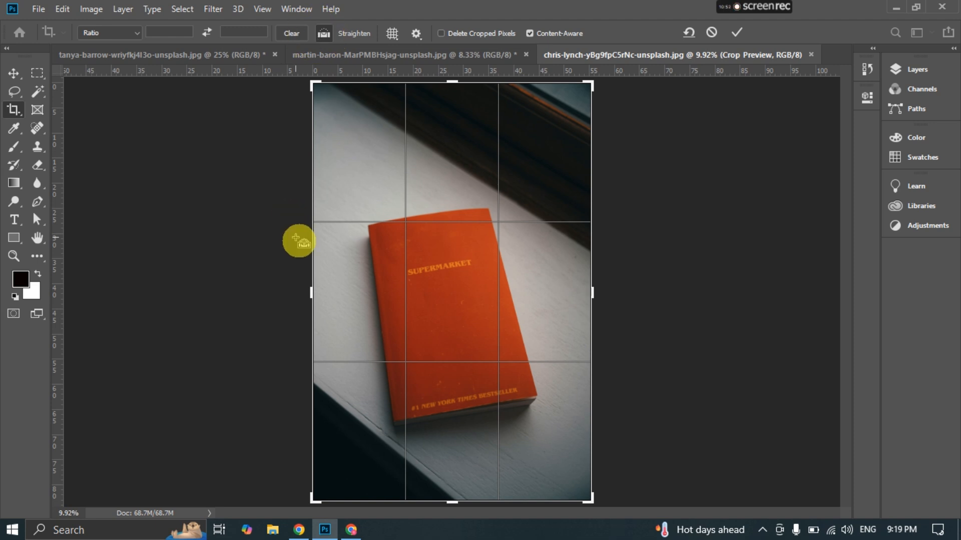
drag(300, 228, 633, 173)
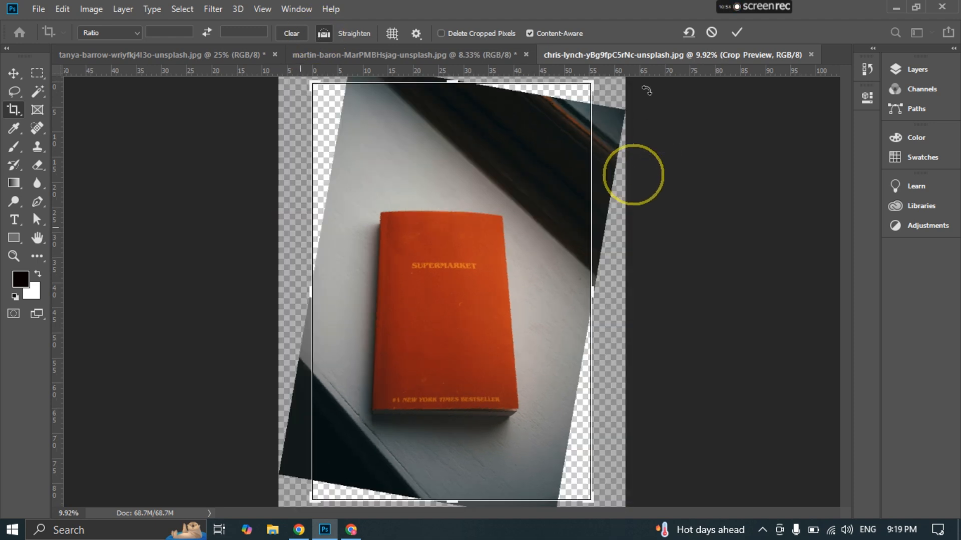
click(736, 33)
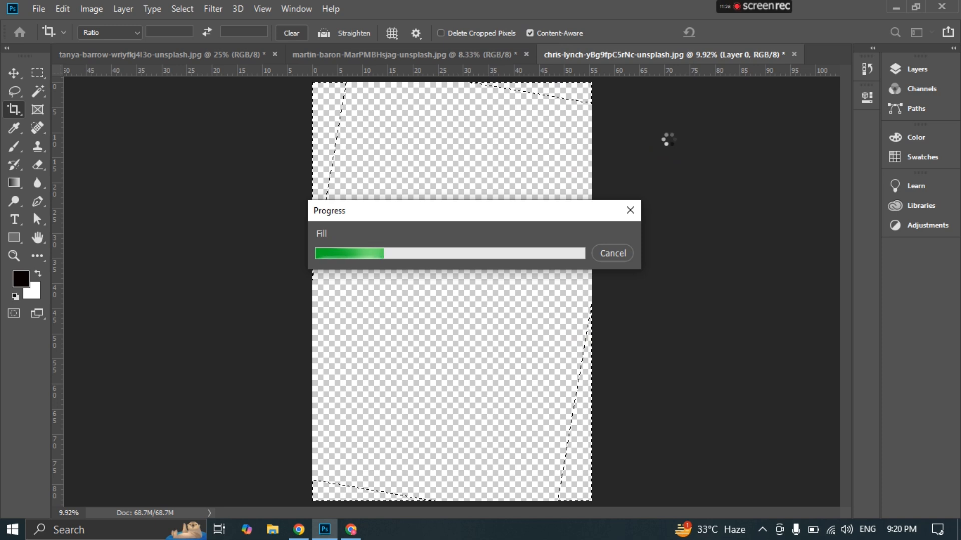
click(669, 139)
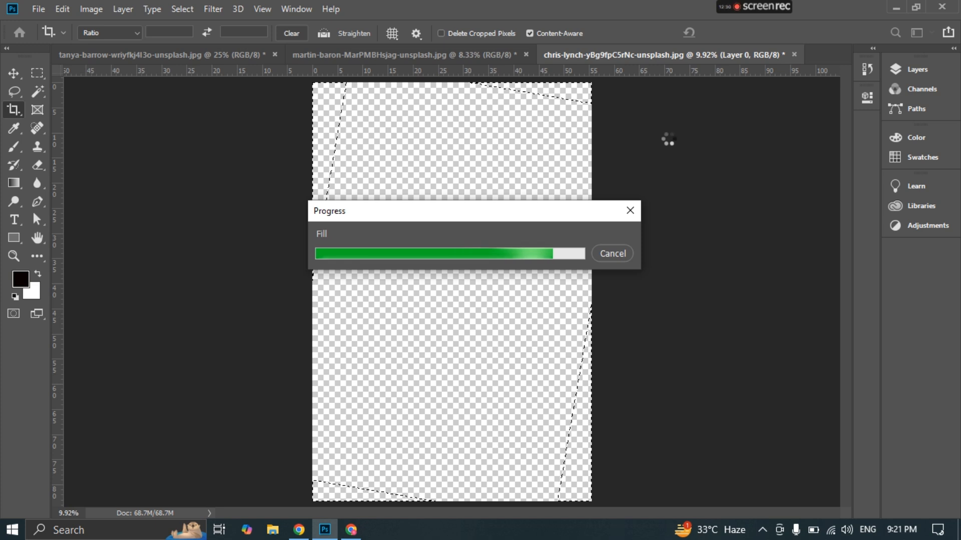
click(669, 140)
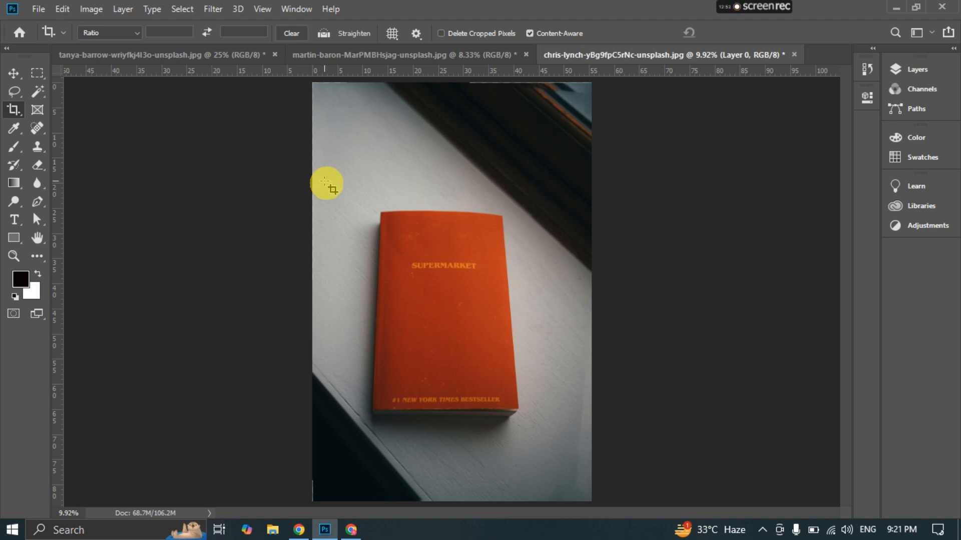
click(13, 73)
click(13, 111)
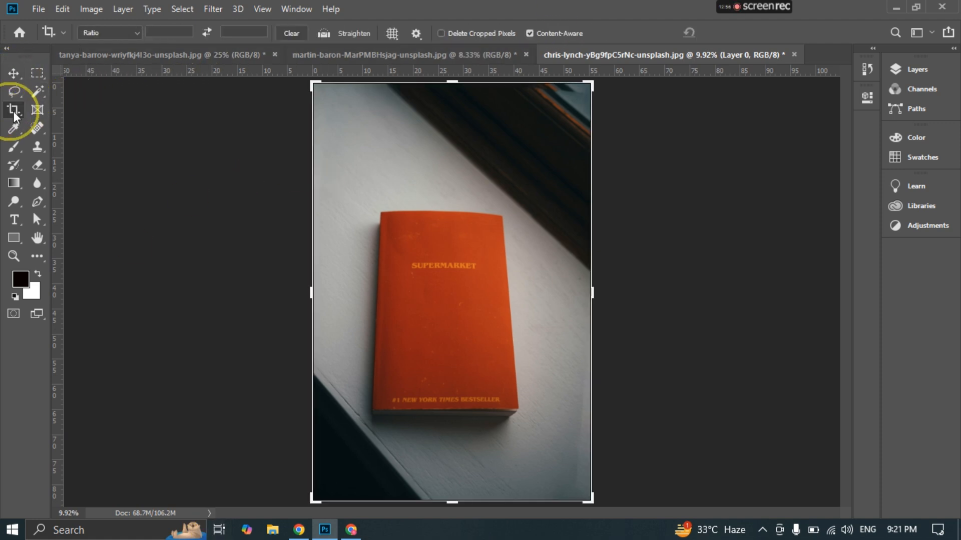
right_click(13, 108)
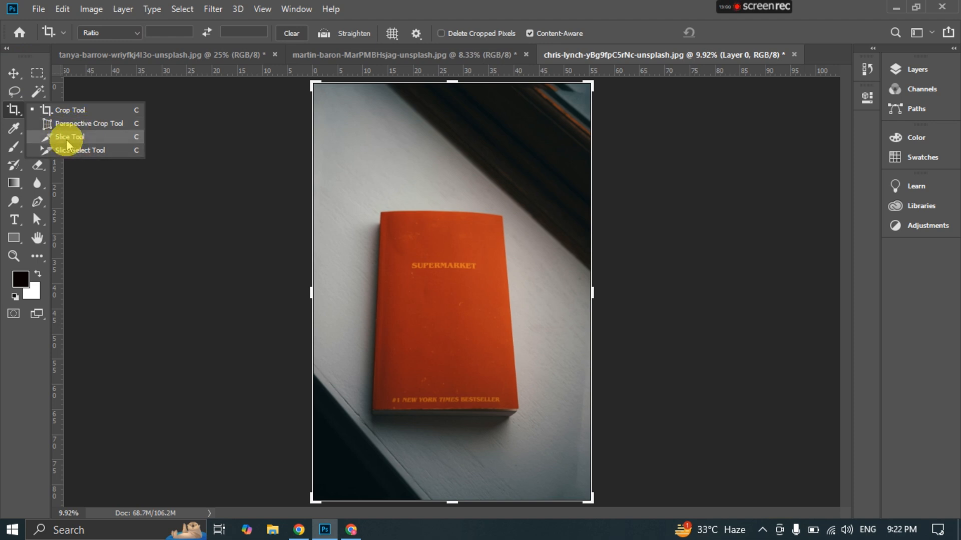
click(12, 110)
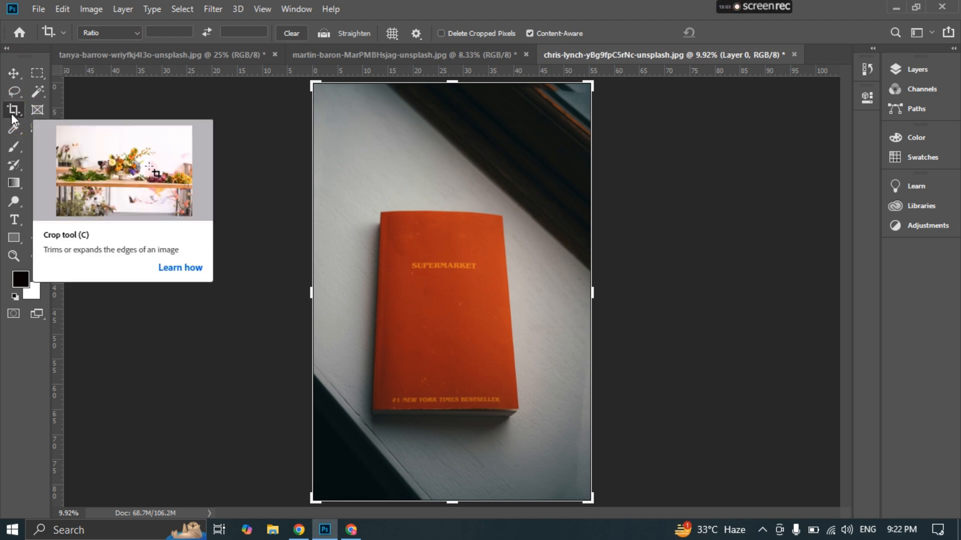